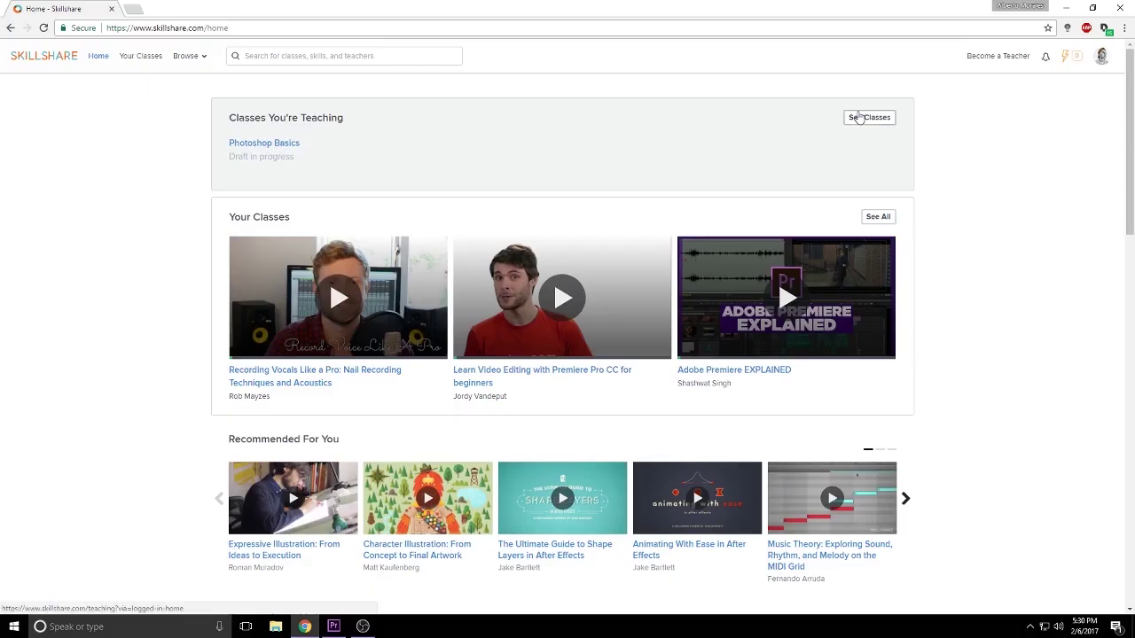
# Show Skillshare's Teaching page listing the draft class Photoshop Basics
pyautogui.click(858, 118)
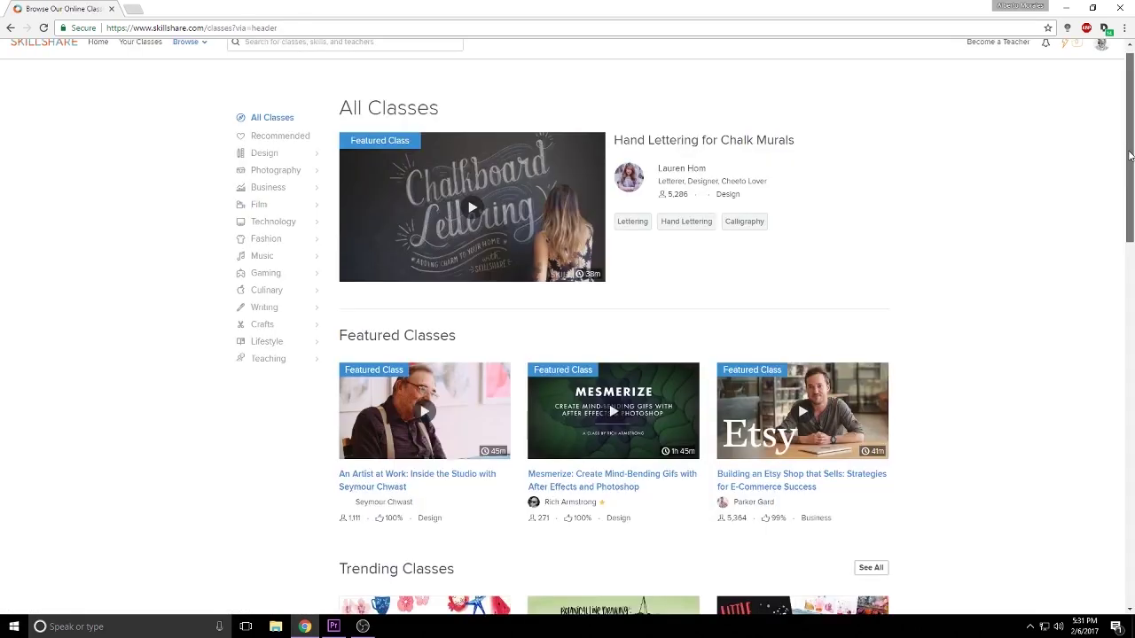
# Browse Design > Digital Illustration and open the Hand Lettering Techniques: 5 Ways to Better Work class
pyautogui.moveTo(1129, 155)
pyautogui.mouseDown()
pyautogui.moveTo(1133, 450)
pyautogui.moveTo(1129, 150)
pyautogui.mouseUp()
pyautogui.moveTo(257, 173)
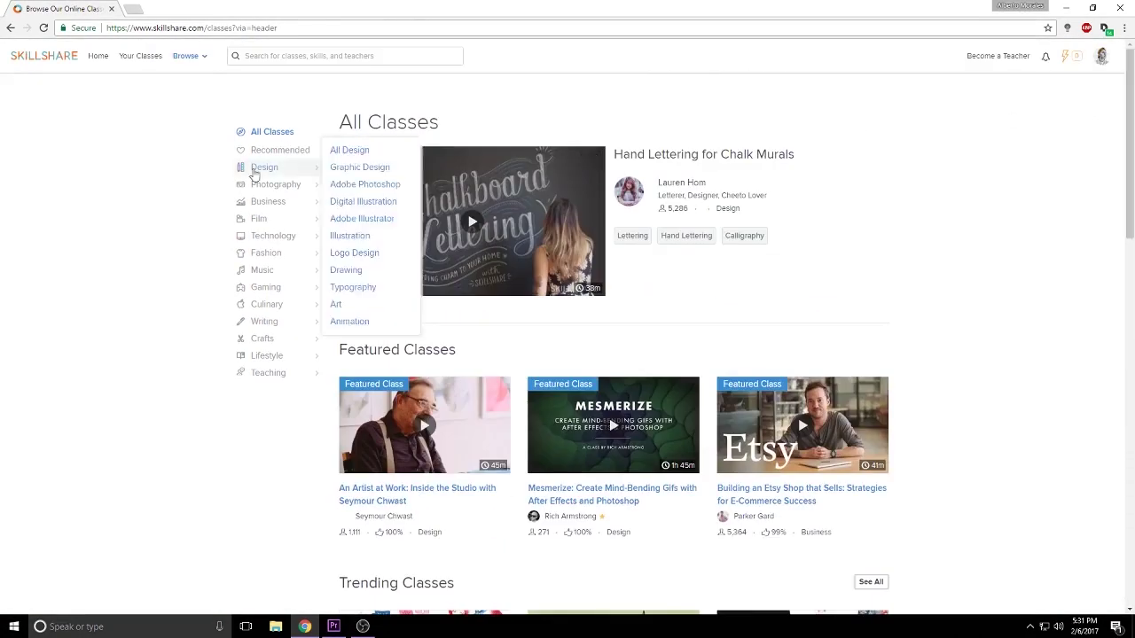
pyautogui.click(352, 206)
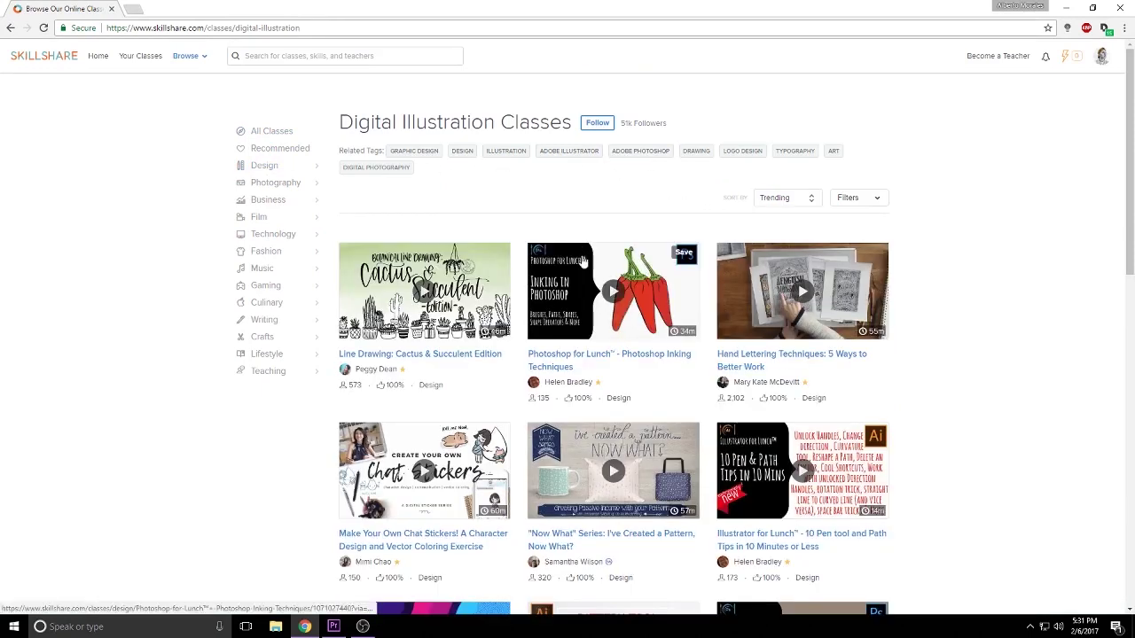
pyautogui.scroll(-1, 779, 334)
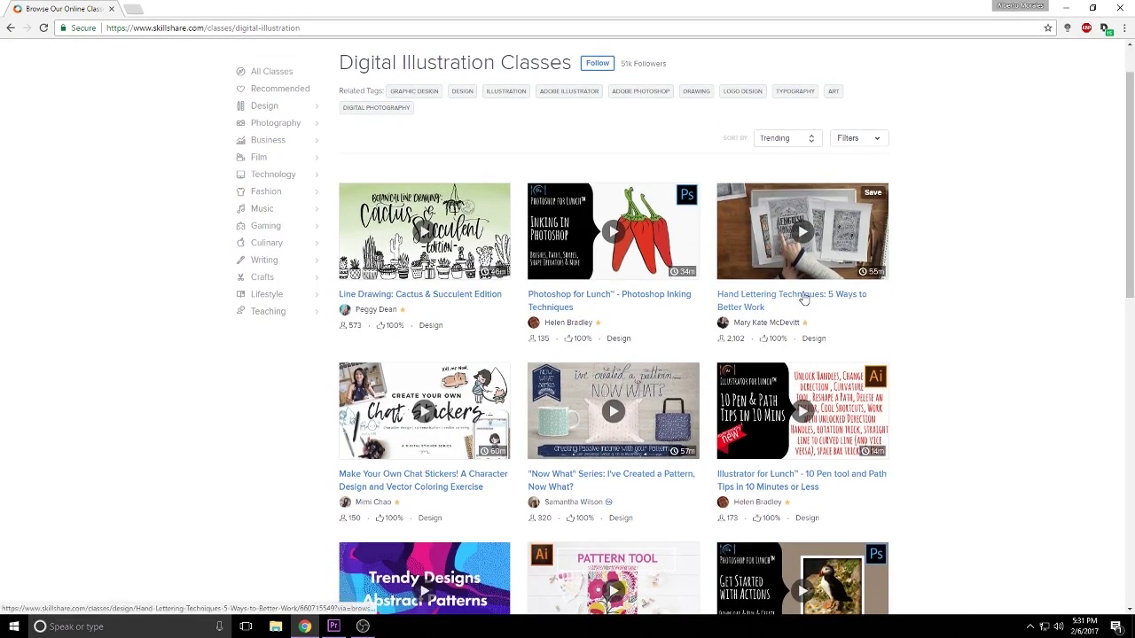
pyautogui.click(801, 297)
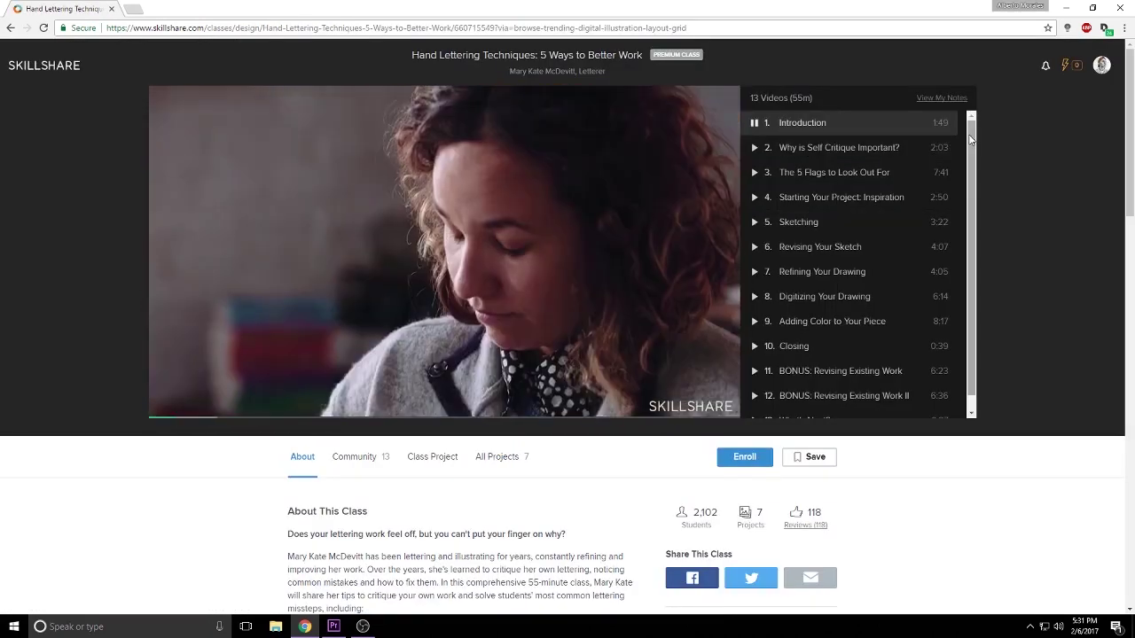
# Save the Hand Lettering Techniques class and dismiss the class-saved notice
pyautogui.scroll(-1, 970, 158)
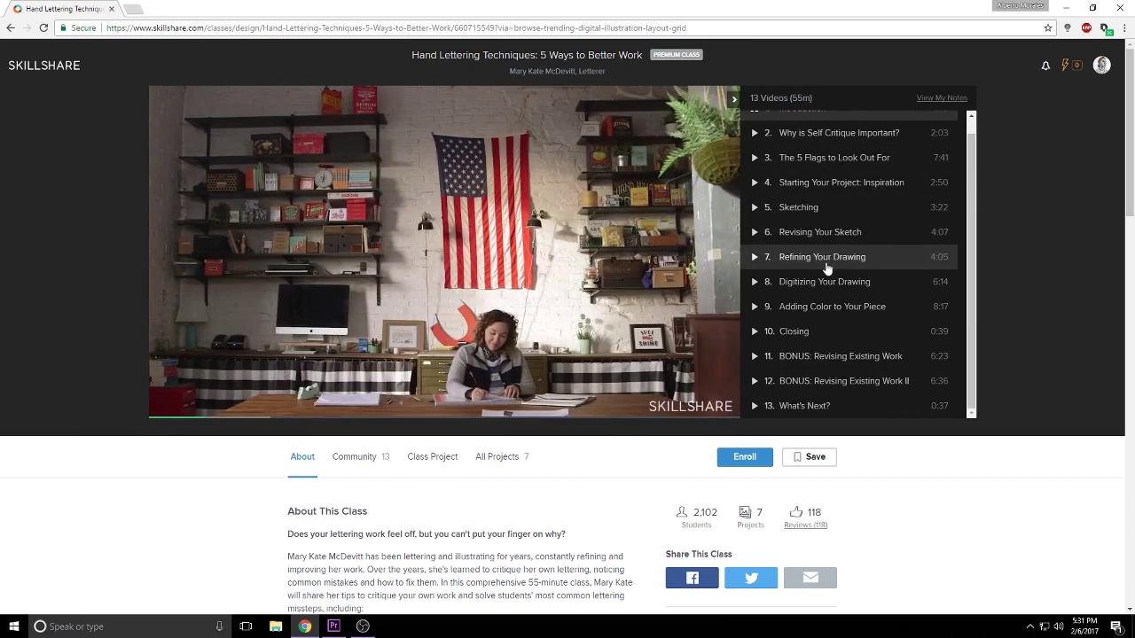
pyautogui.scroll(-3, 1124, 255)
pyautogui.moveTo(1124, 255); pyautogui.dragTo(1131, 298)
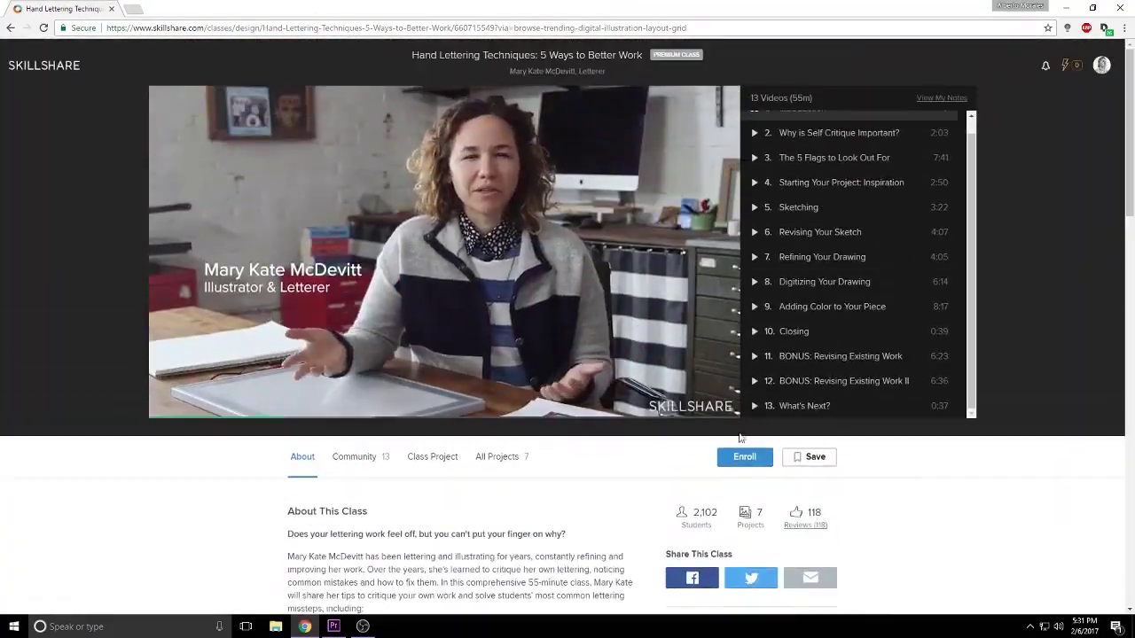
pyautogui.click(801, 458)
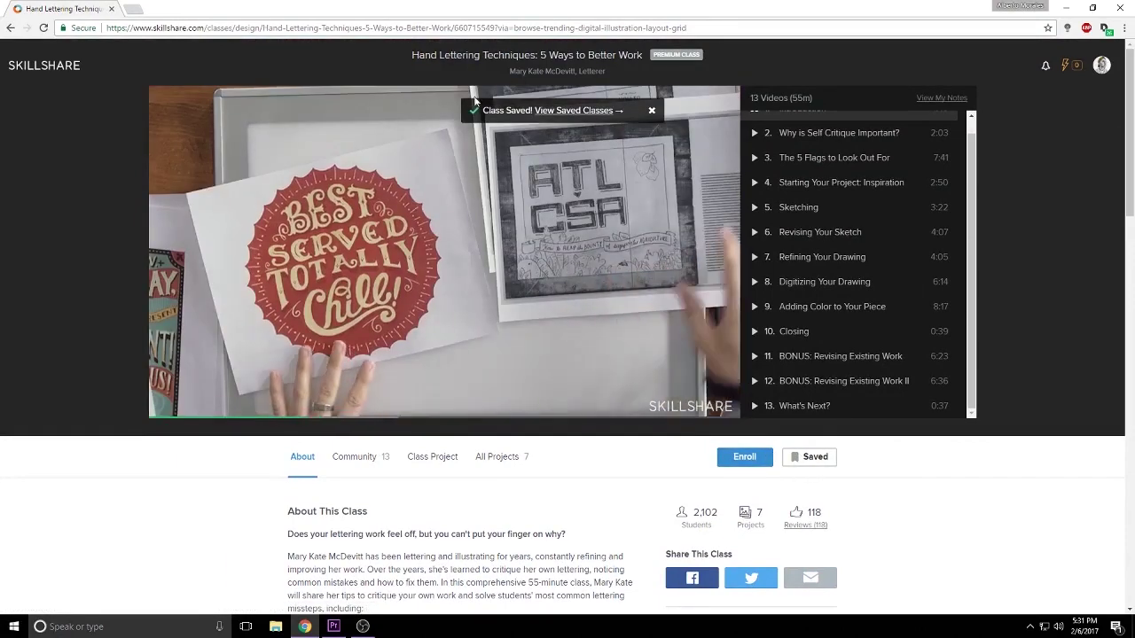
pyautogui.click(651, 113)
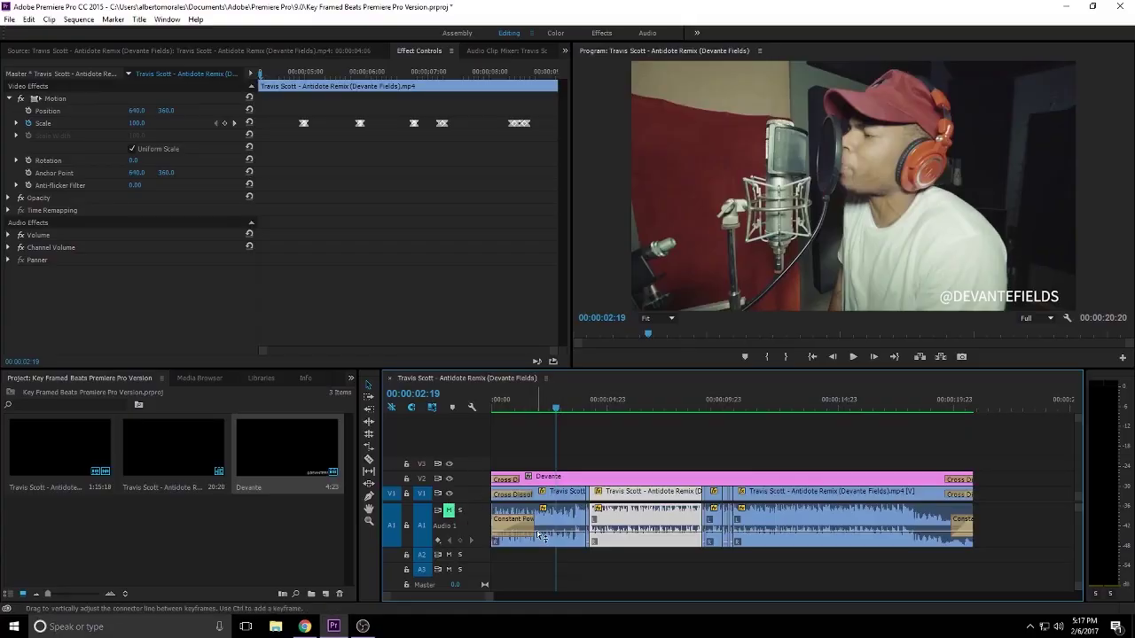
# Move the sequence playhead to 00:00:04:11
pyautogui.moveTo(540, 535)
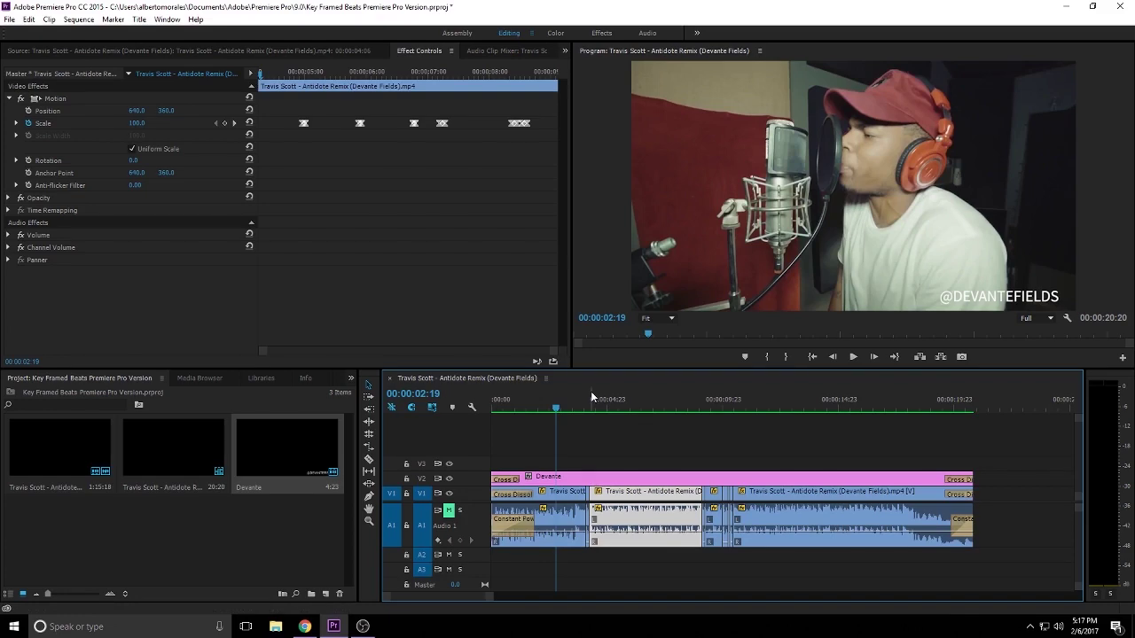
pyautogui.moveTo(556, 408); pyautogui.dragTo(542, 408)
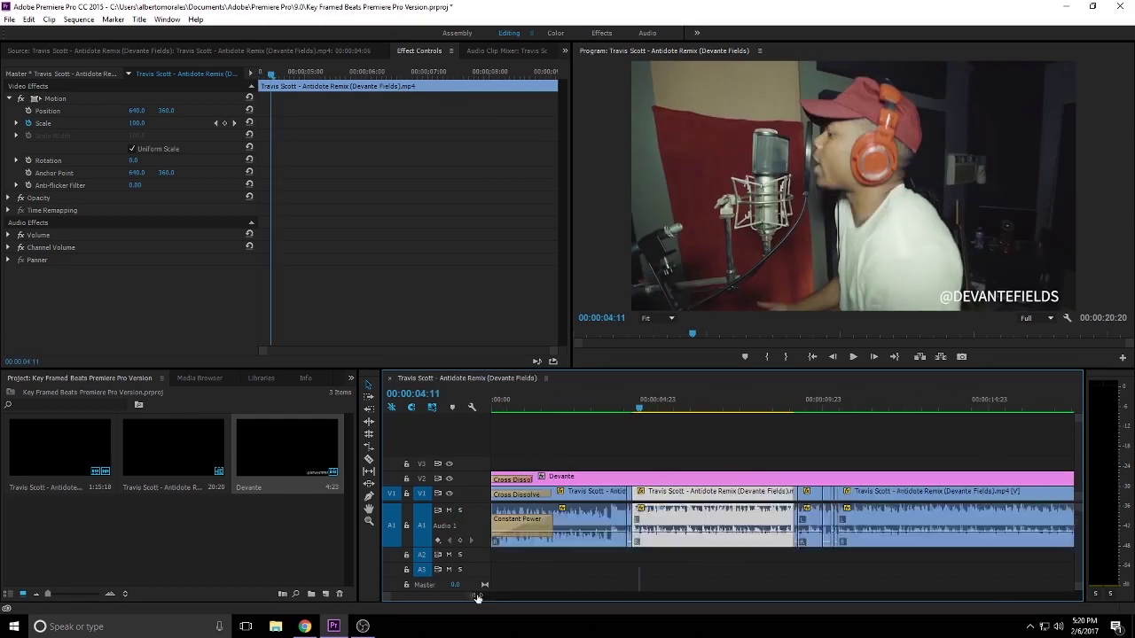
pyautogui.moveTo(481, 601); pyautogui.dragTo(421, 598)
pyautogui.scroll(-3, 434, 594)
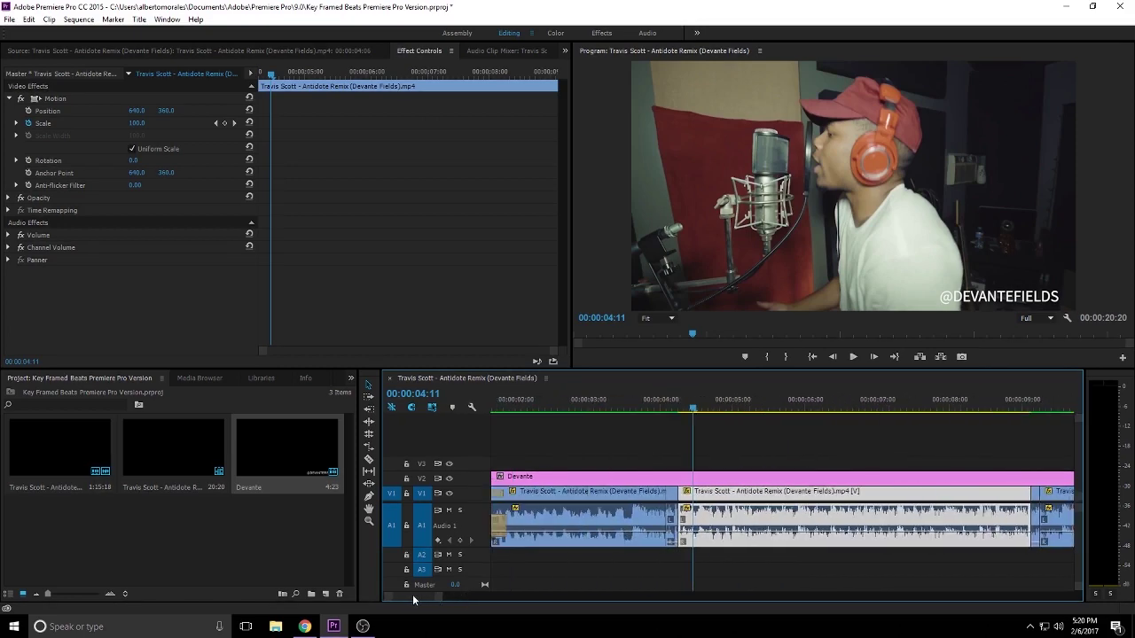
pyautogui.scroll(-3, 413, 594)
pyautogui.scroll(5, 415, 594)
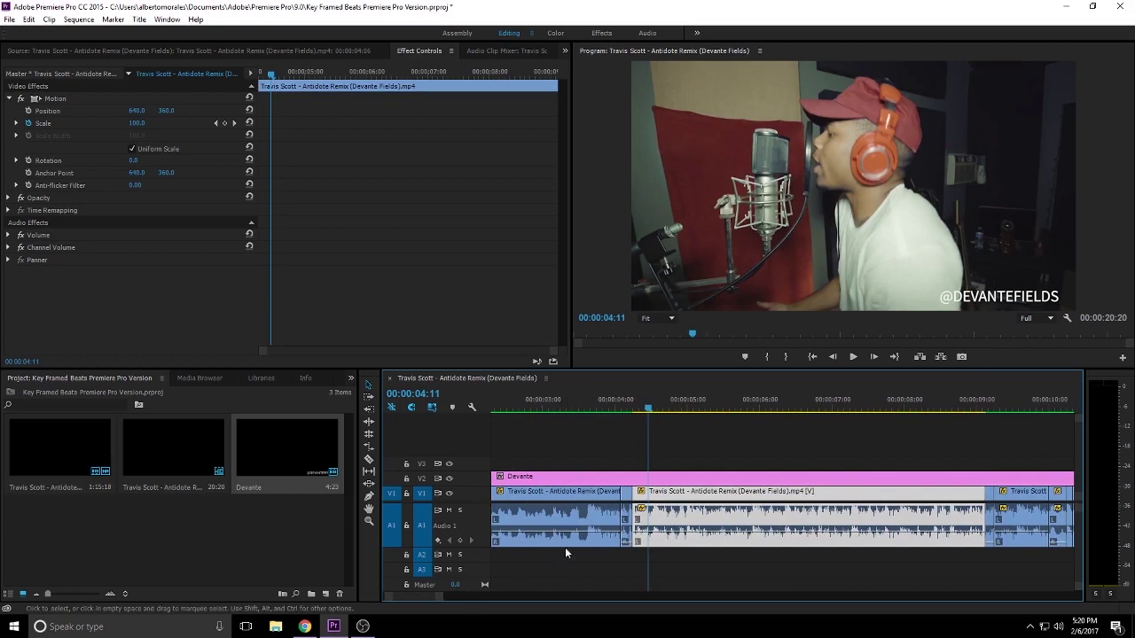
# Collapse and re-expand the A1 audio track to show its waveform
pyautogui.doubleClick(487, 512)
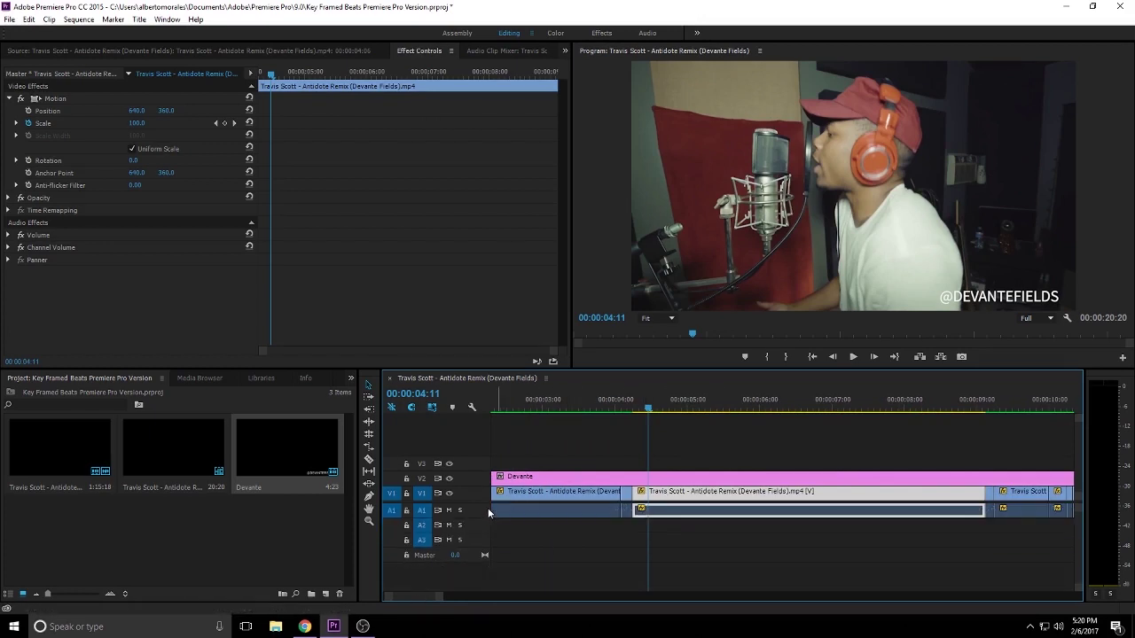
pyautogui.doubleClick(486, 509)
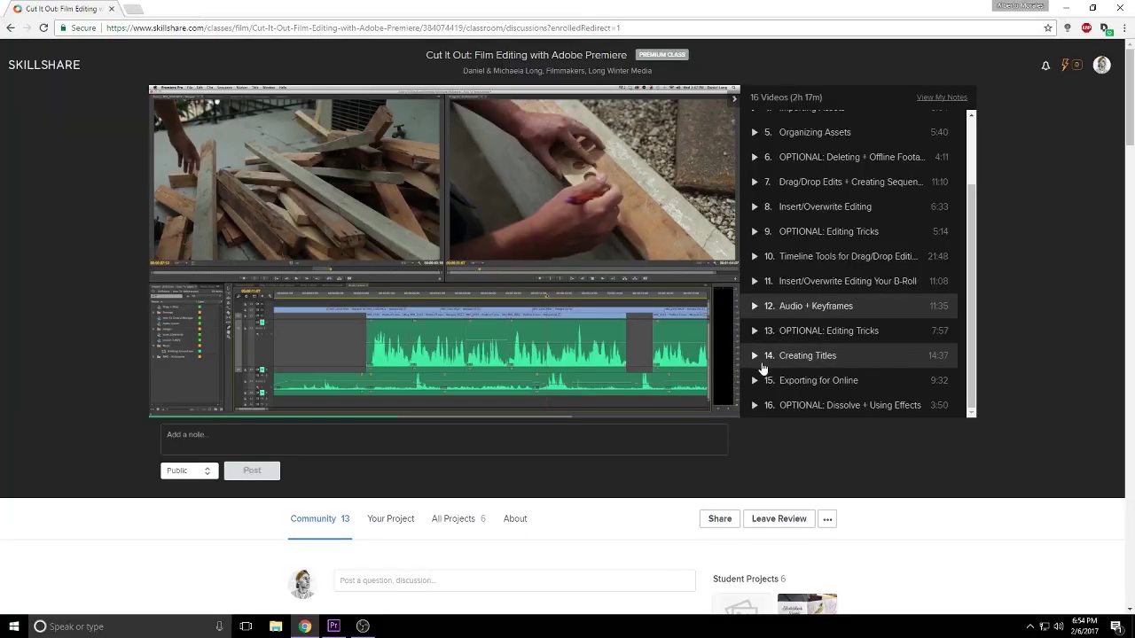
pyautogui.moveTo(586, 250)
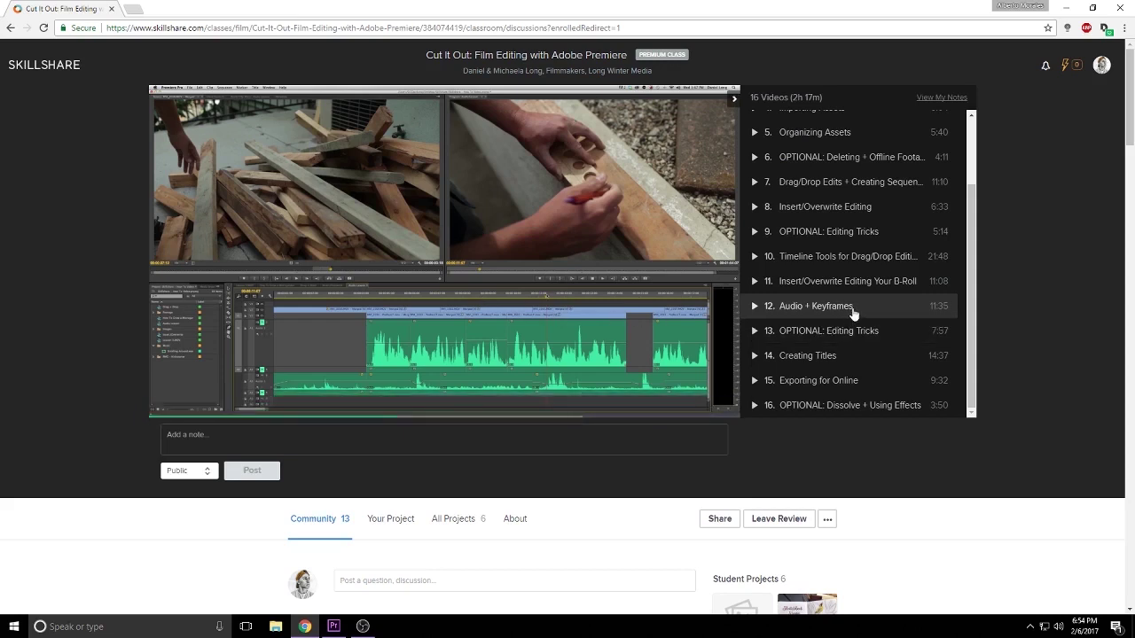
# Seek the Audio + Keyframes lesson video ahead to 05:10
pyautogui.scroll(-1, 853, 315)
pyautogui.scroll(3, 850, 315)
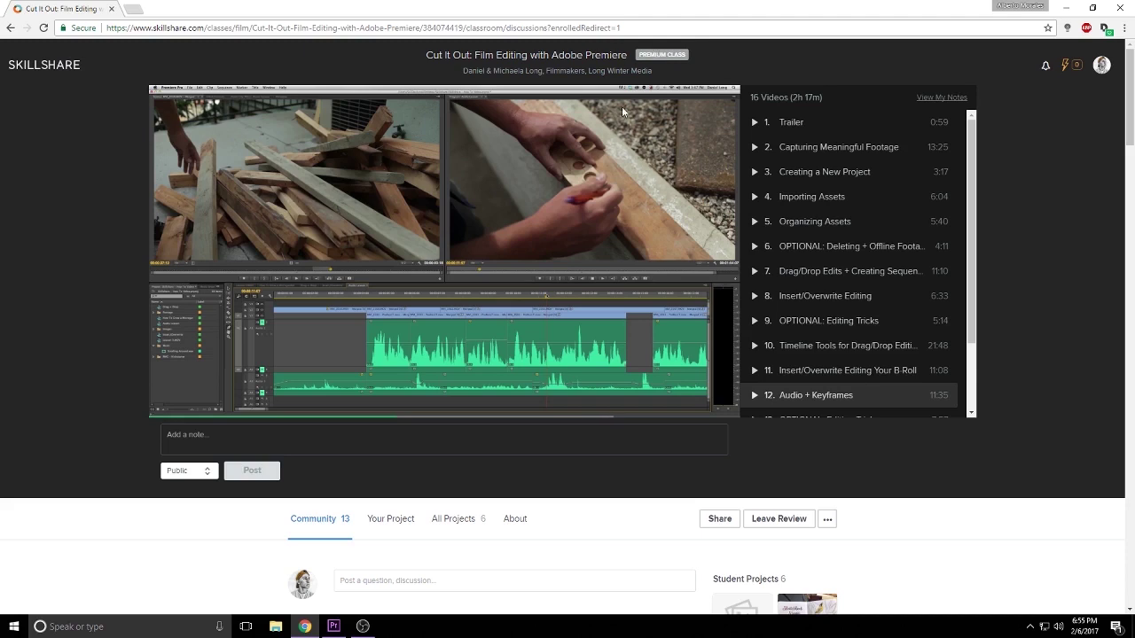
pyautogui.moveTo(580, 284)
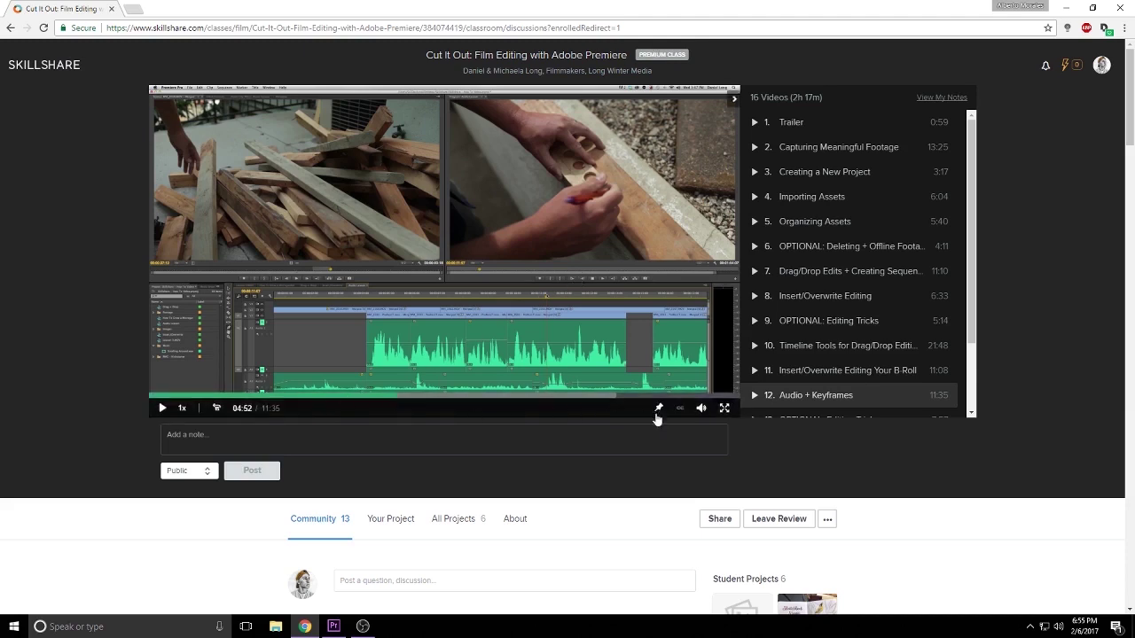
pyautogui.click(414, 396)
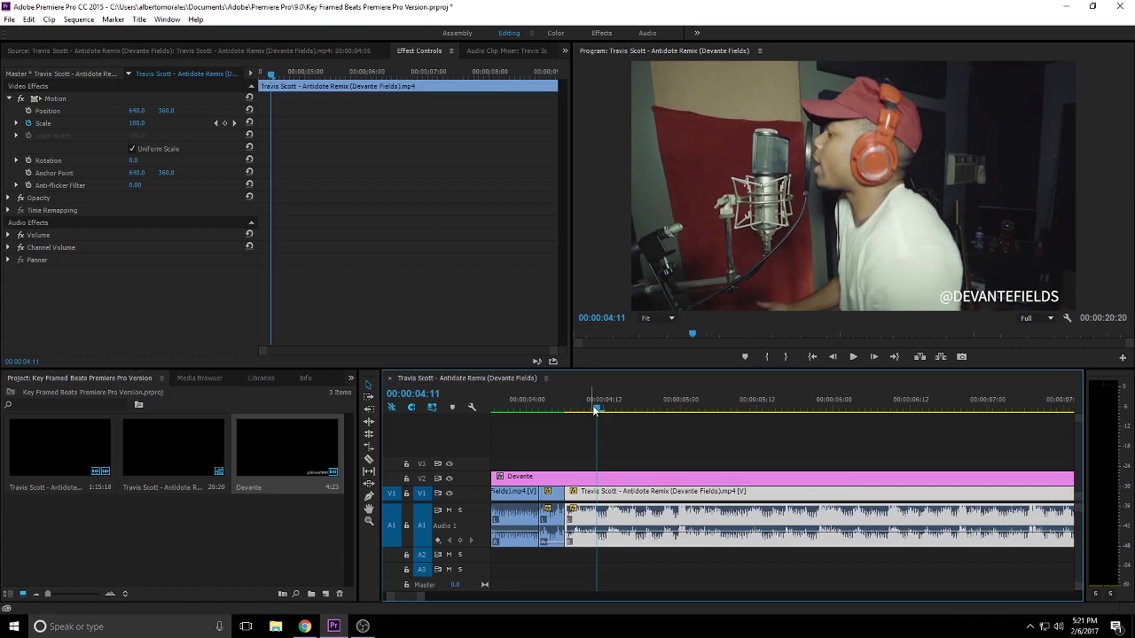
# Preview the audio around the beat, select the clip, and park the playhead at 00:00:05:00
pyautogui.moveTo(575, 410); pyautogui.dragTo(571, 410)
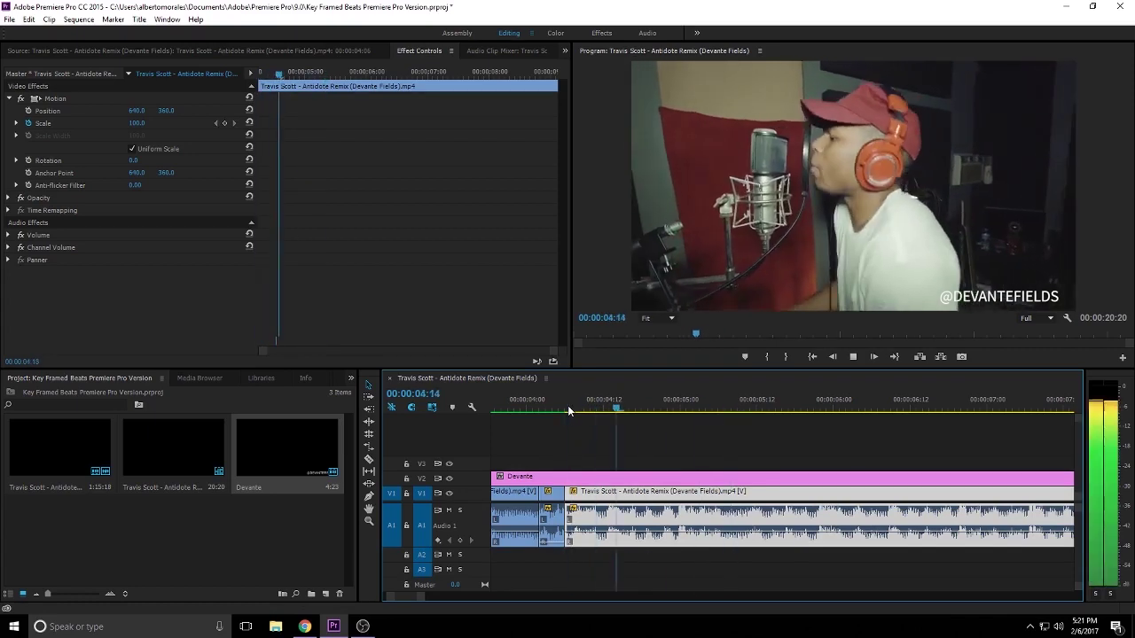
pyautogui.press('space')
pyautogui.click(683, 415)
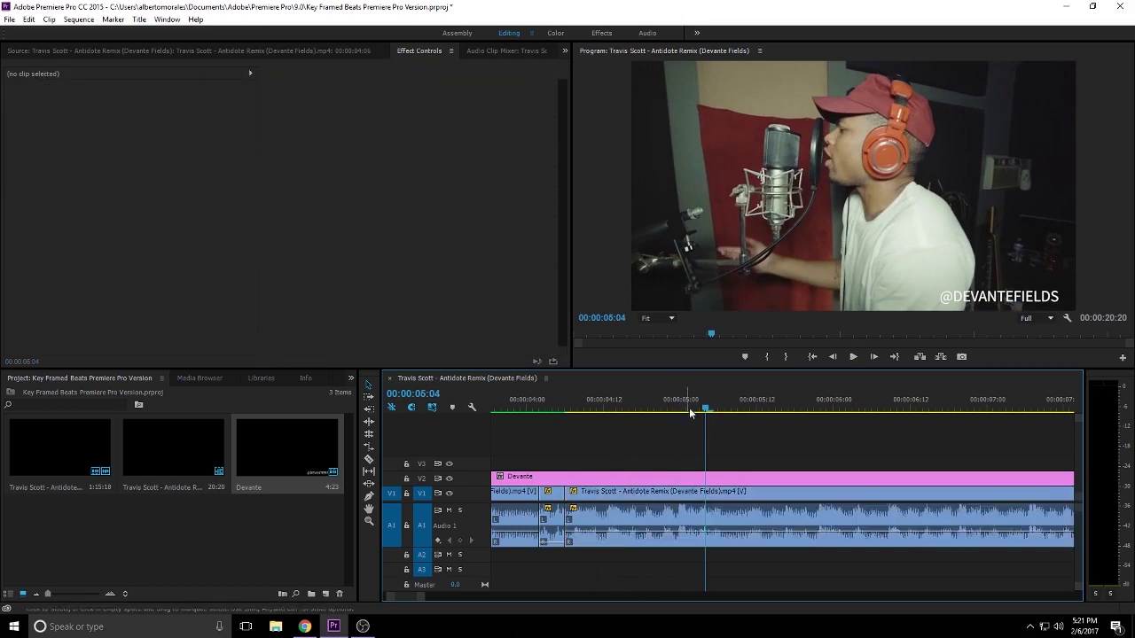
pyautogui.click(681, 407)
pyautogui.click(683, 509)
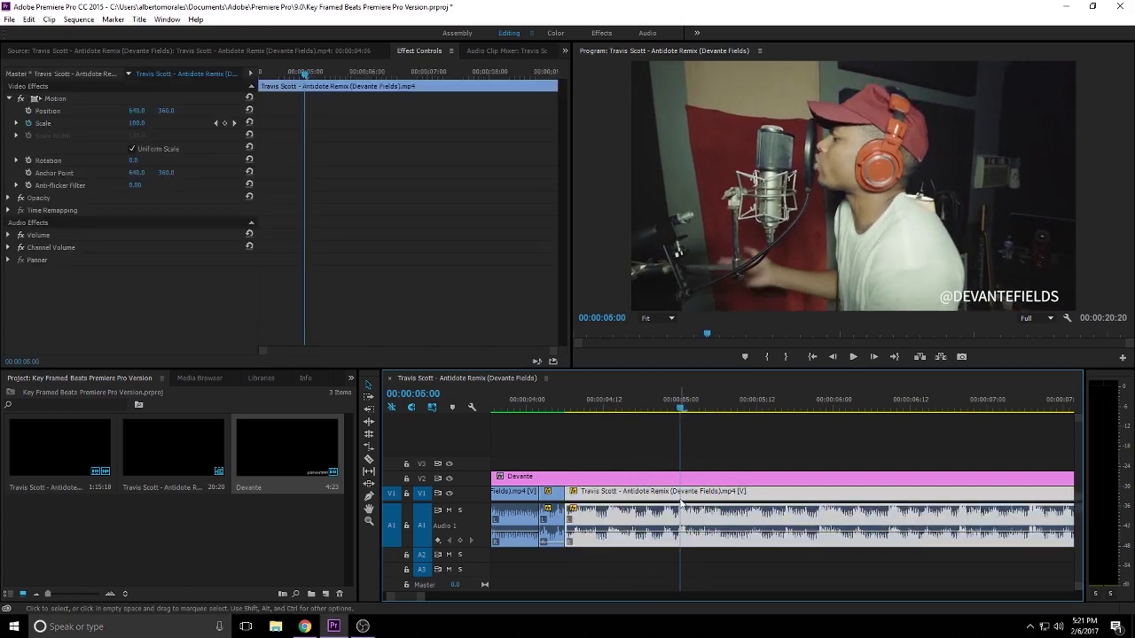
pyautogui.click(675, 407)
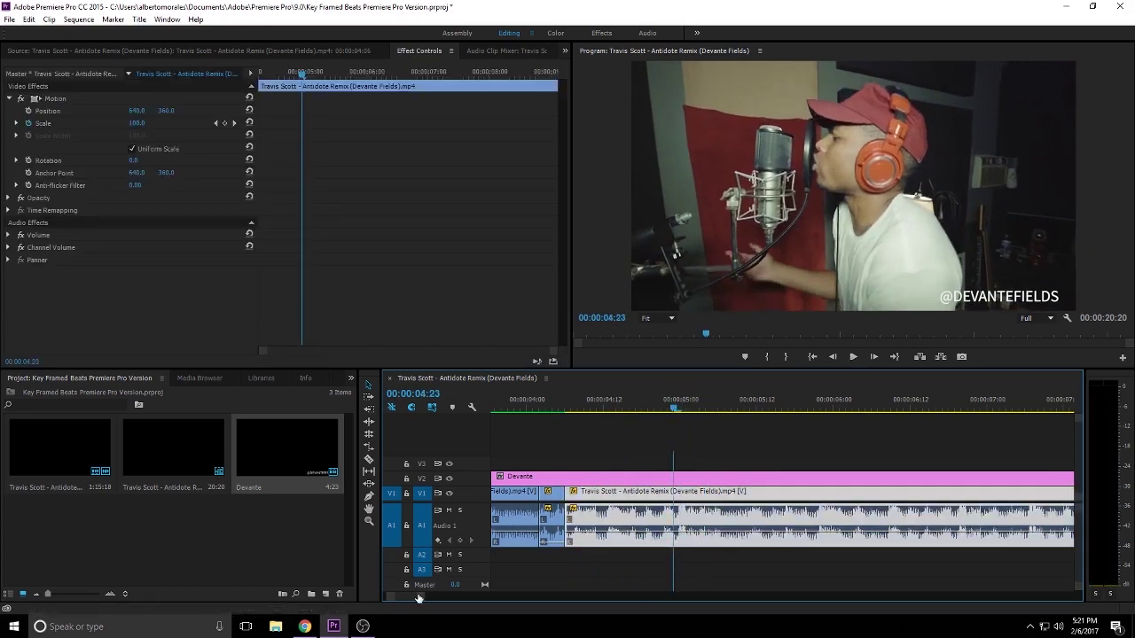
pyautogui.scroll(1, 419, 598)
pyautogui.click(734, 408)
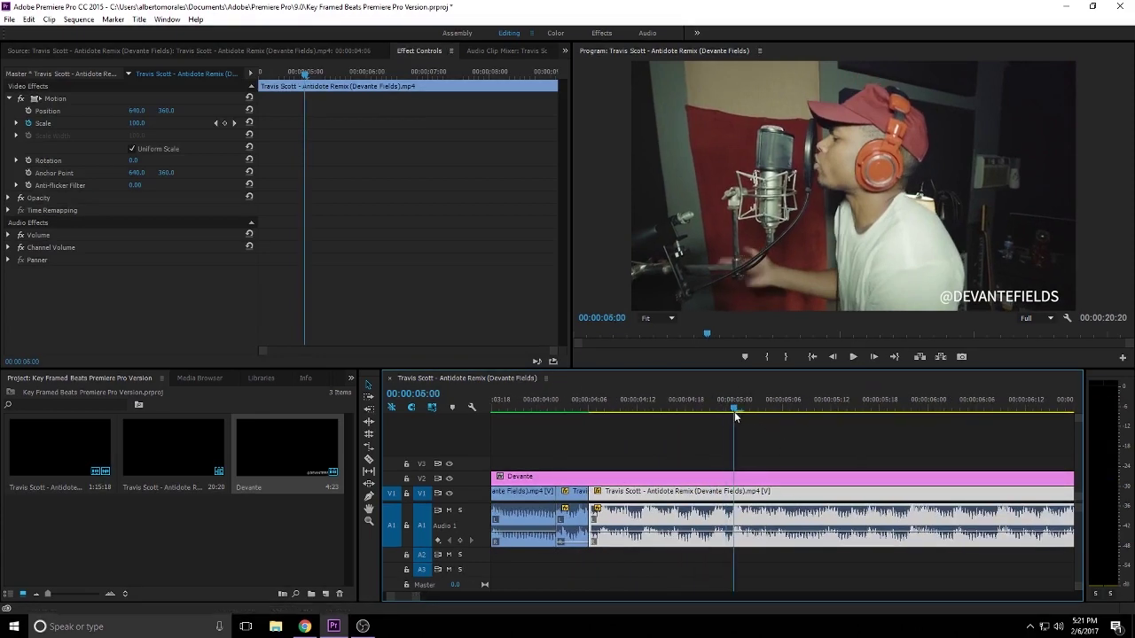
# Set the clip's Scale to 106 at 00:00:05:00 and add a Scale keyframe
pyautogui.click(55, 98)
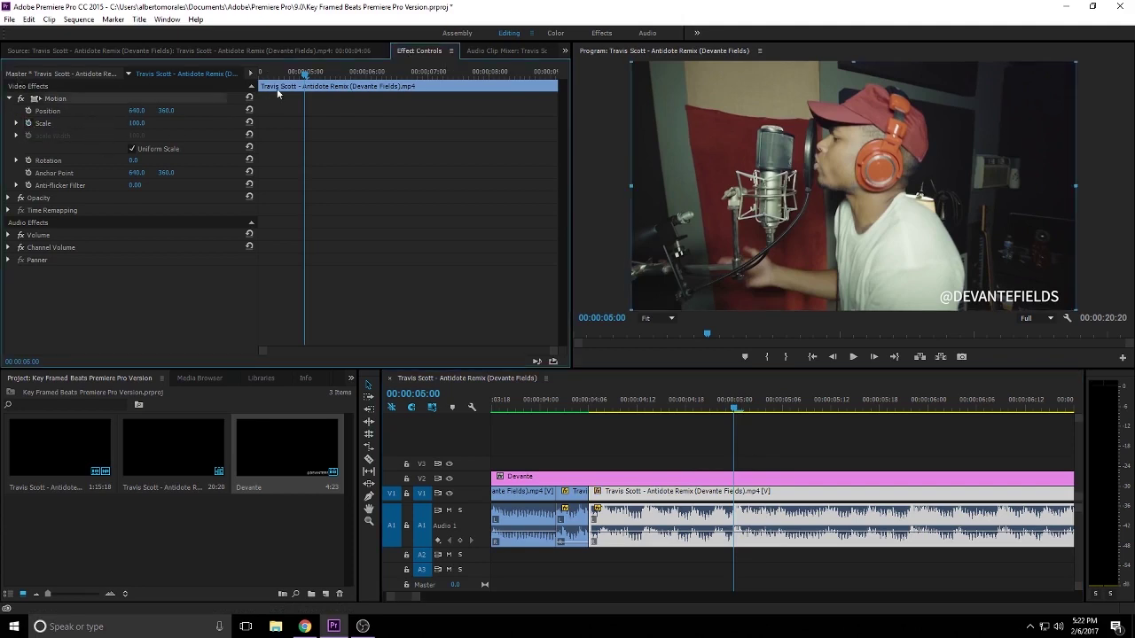
pyautogui.click(143, 121)
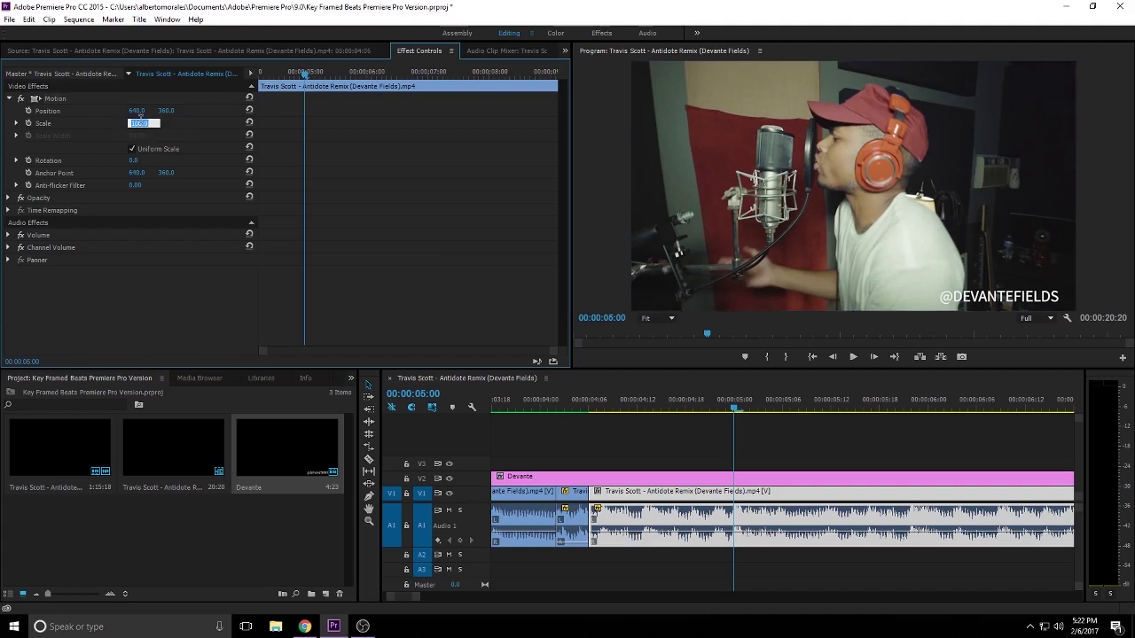
pyautogui.write('106')
pyautogui.press('Return')
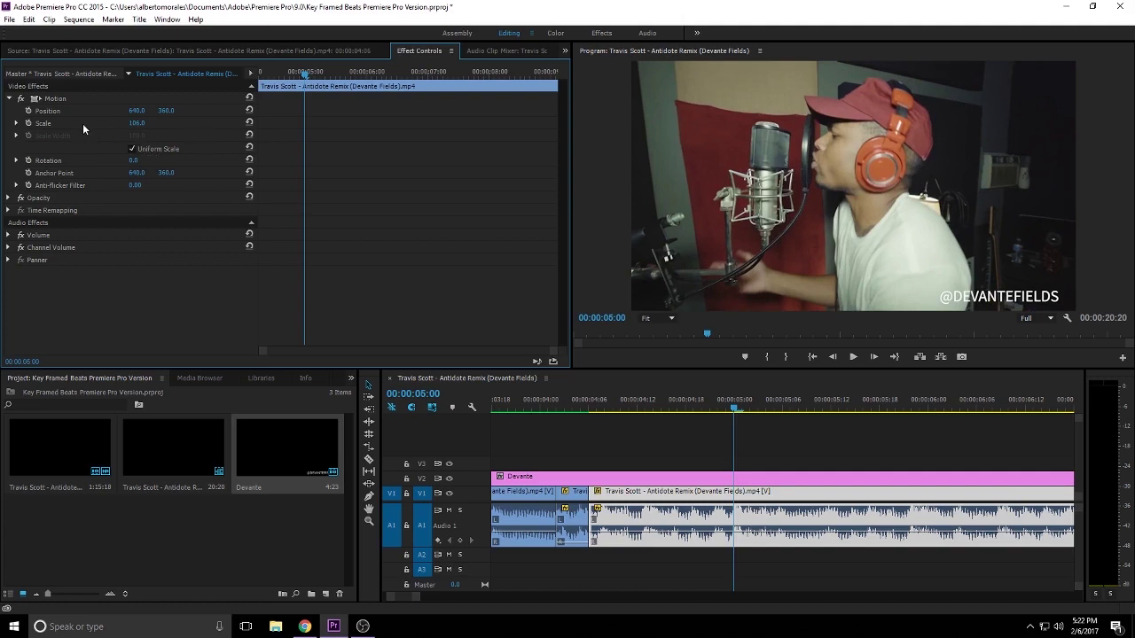
pyautogui.click(29, 125)
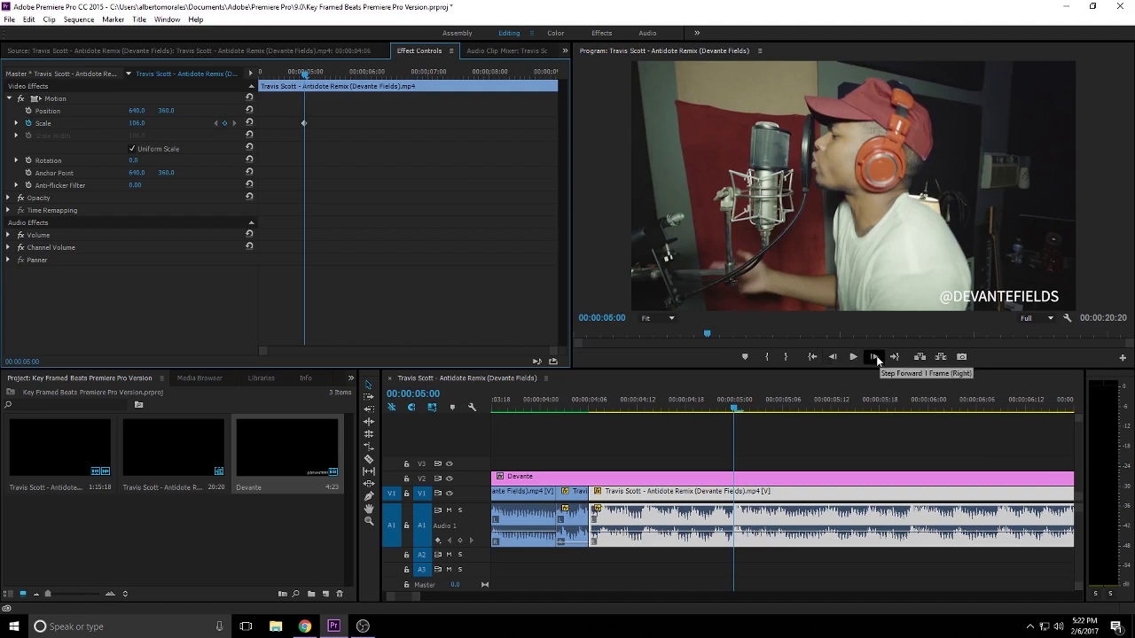
# Set Scale to 100 at 00:00:04:23
pyautogui.click(835, 357)
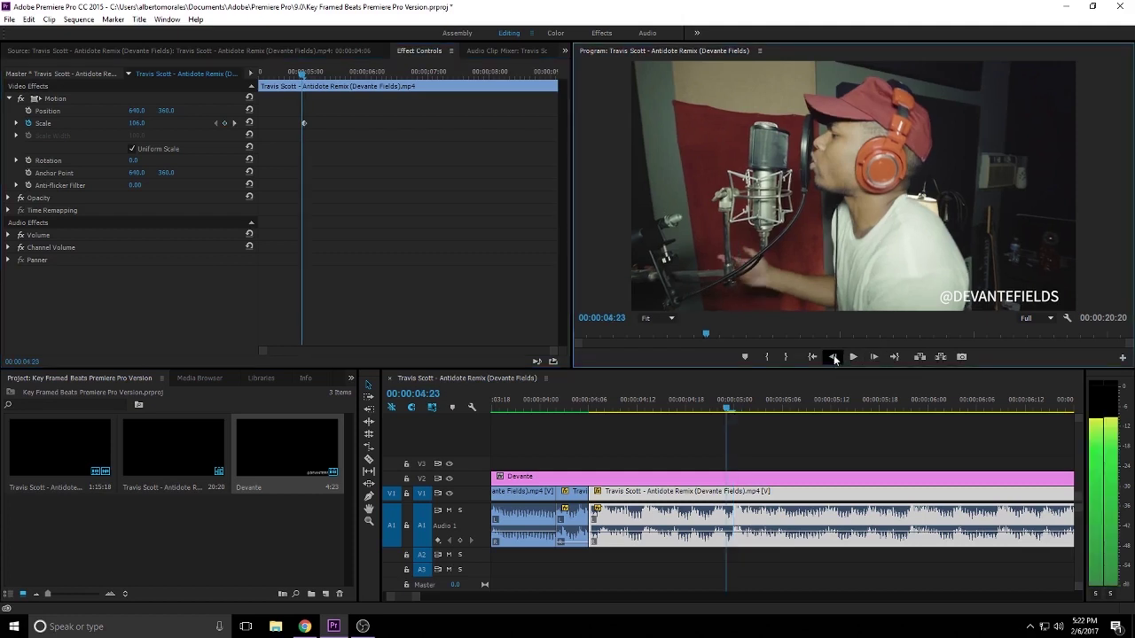
pyautogui.click(136, 123)
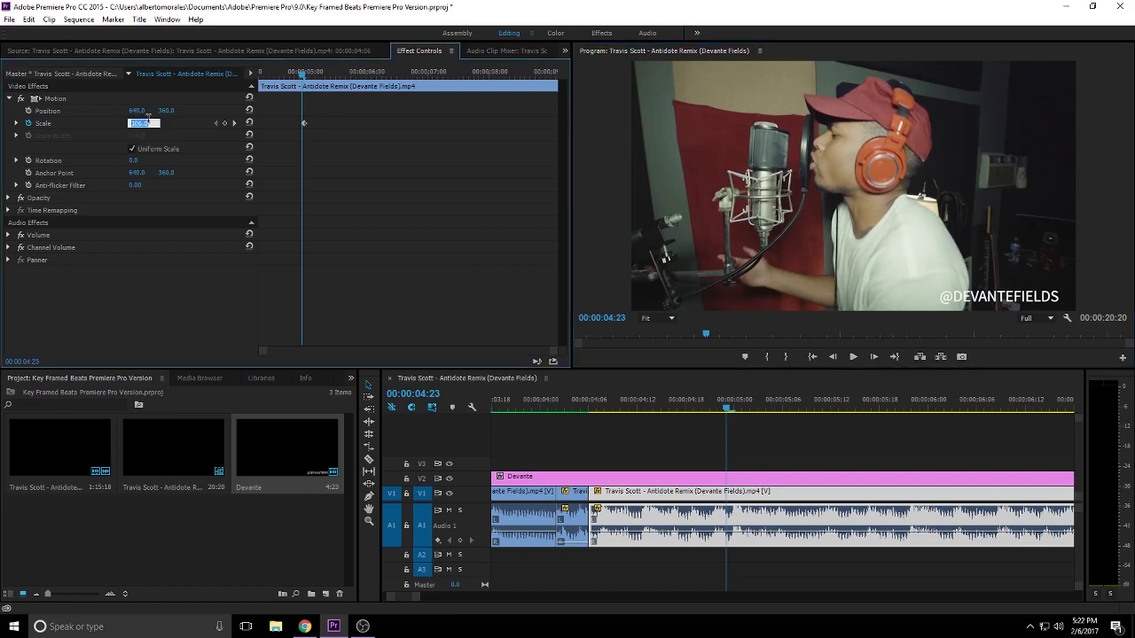
pyautogui.write('100')
pyautogui.press('Return')
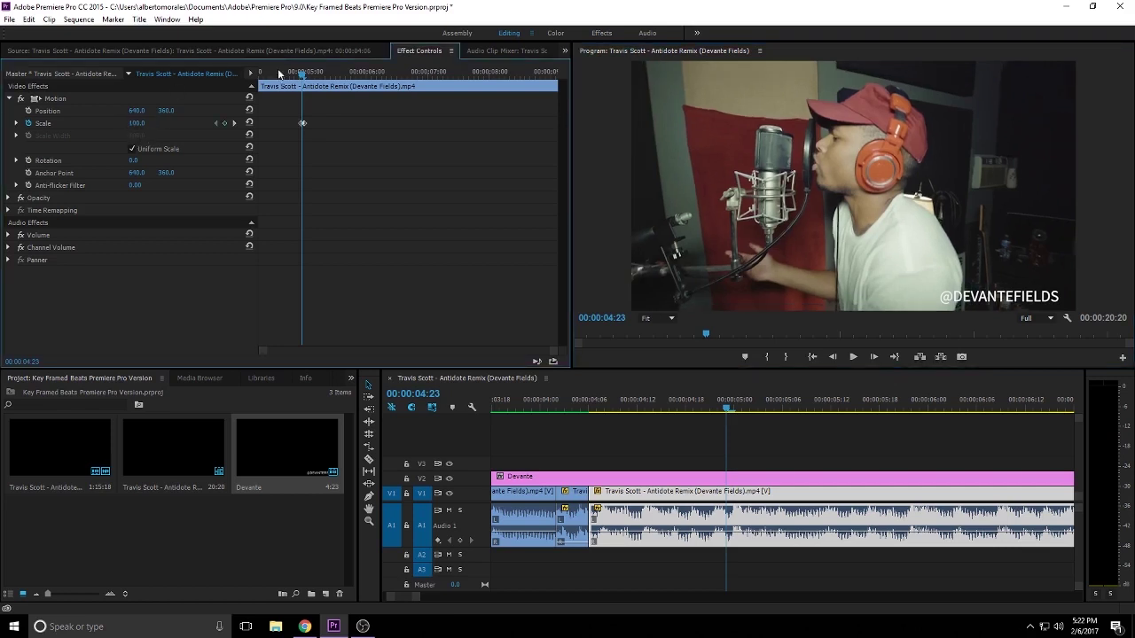
pyautogui.moveTo(302, 78); pyautogui.dragTo(304, 78)
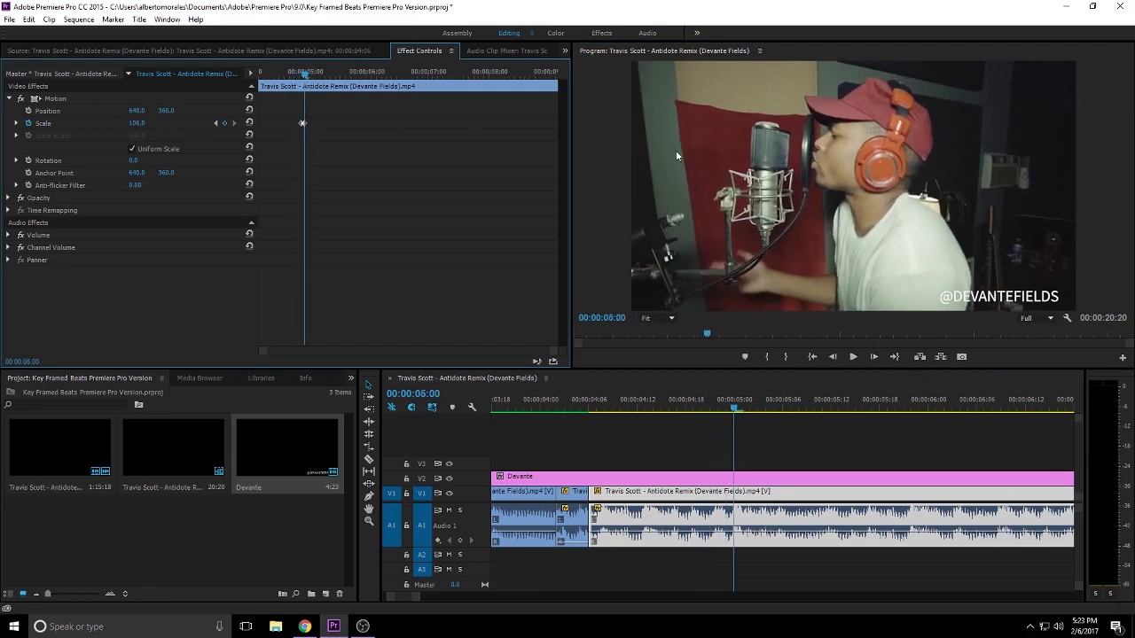
# Set Scale to 100 at 00:00:05:01 and preview the beat zoom
pyautogui.click(873, 356)
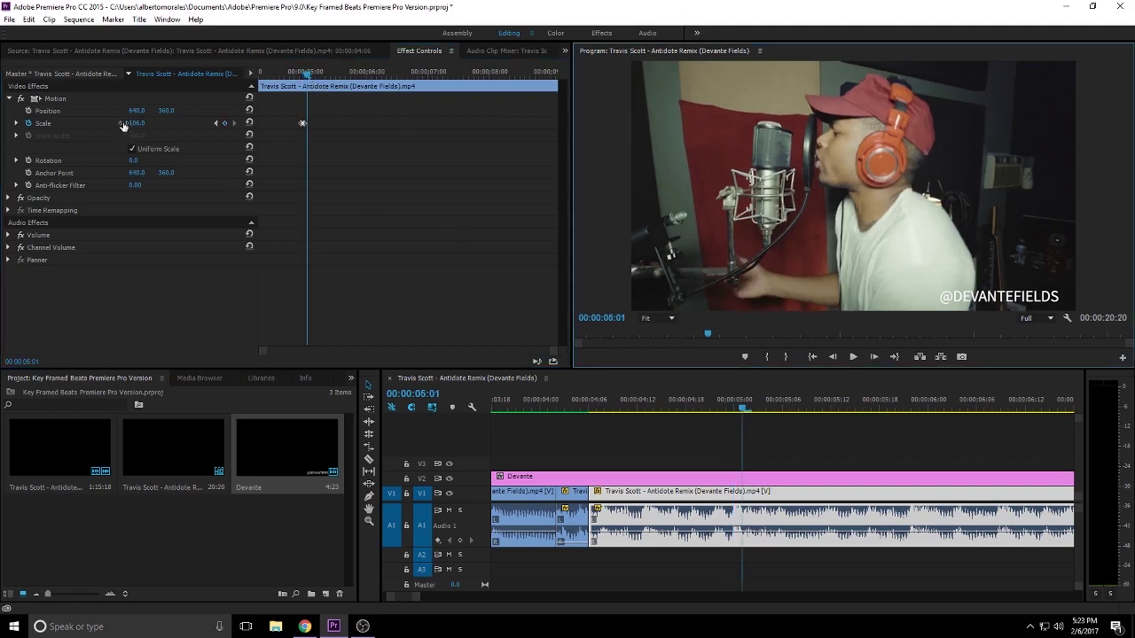
pyautogui.click(140, 121)
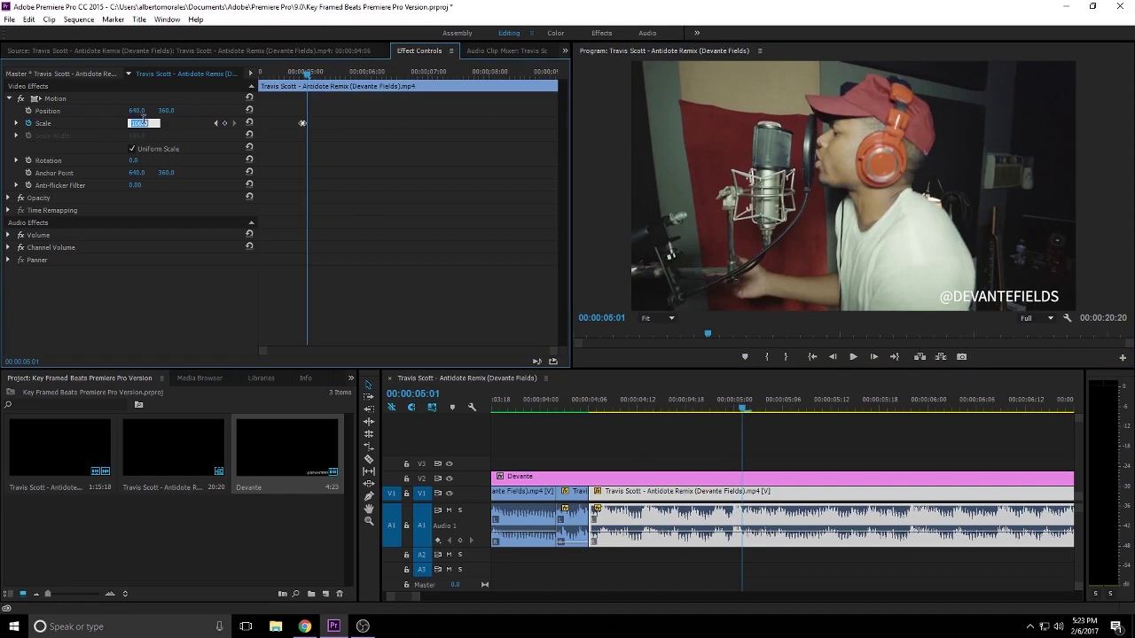
pyautogui.write('100')
pyautogui.press('Return')
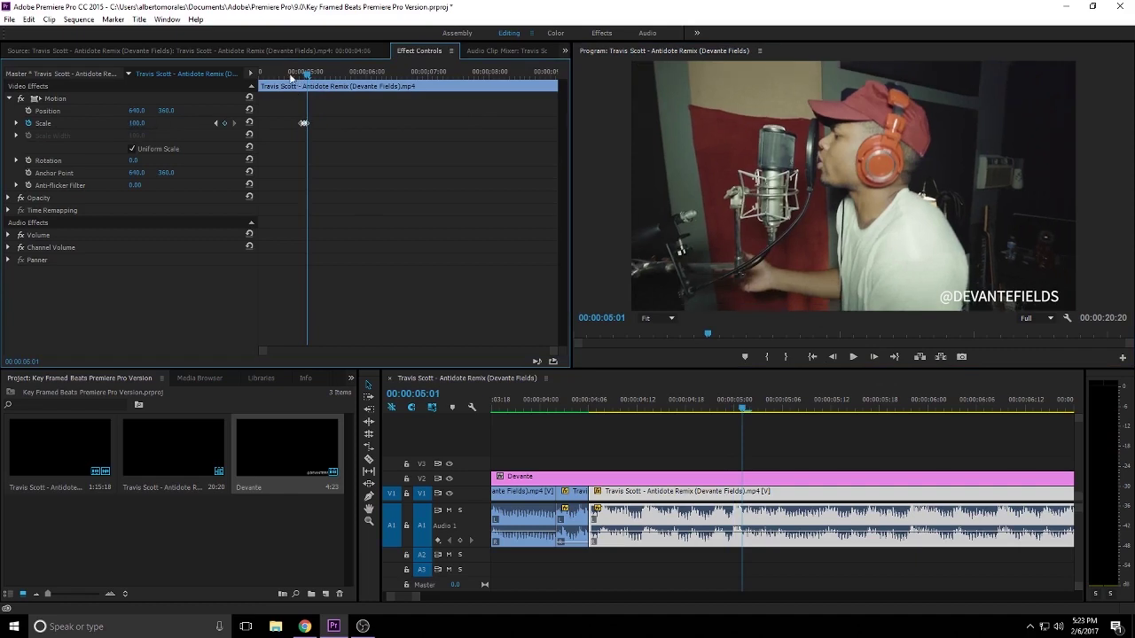
pyautogui.click(291, 78)
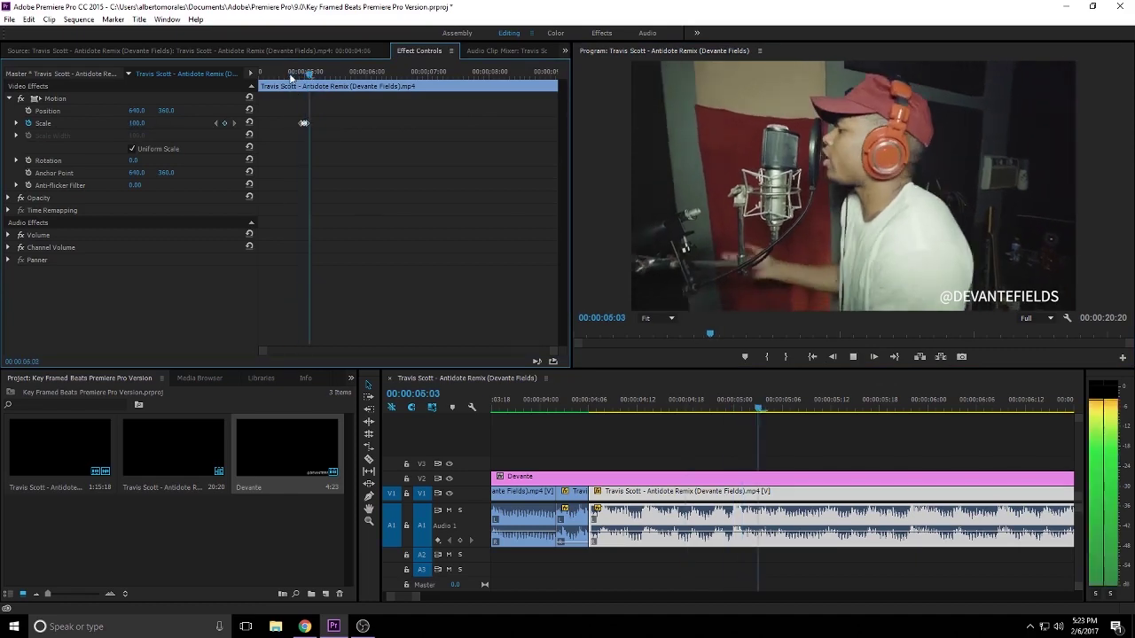
pyautogui.press('space')
pyautogui.press('space')
pyautogui.press('space')
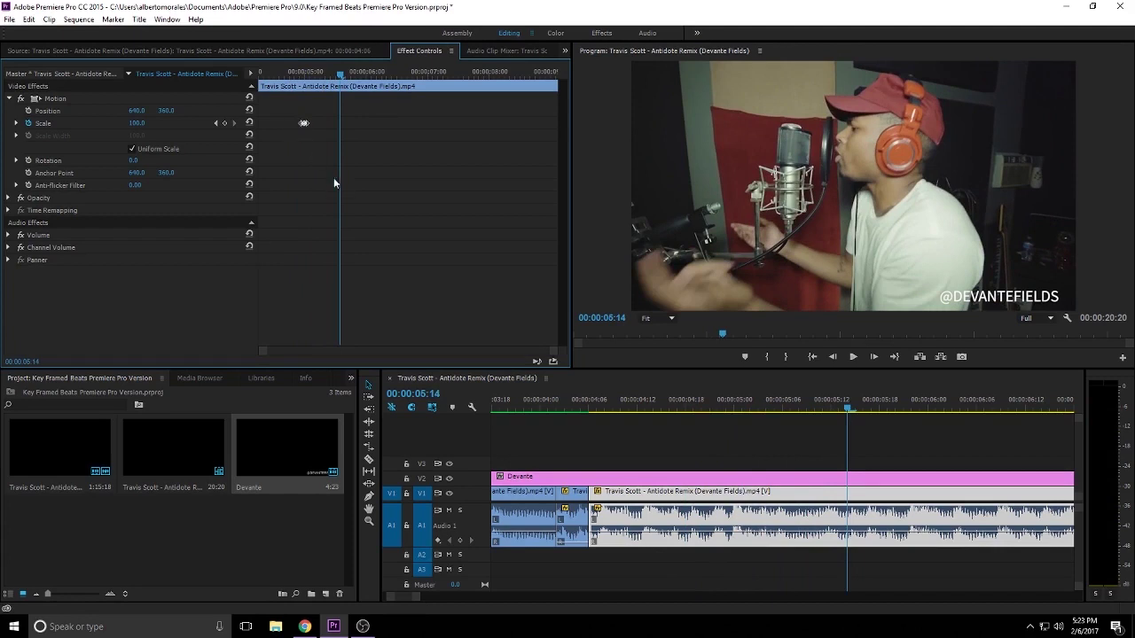
# Zoom the Effect Controls timeline and set the first Scale keyframe to Ease In
pyautogui.click(306, 78)
pyautogui.press('Left')
pyautogui.moveTo(555, 351); pyautogui.dragTo(429, 355)
pyautogui.moveTo(289, 352); pyautogui.dragTo(295, 352)
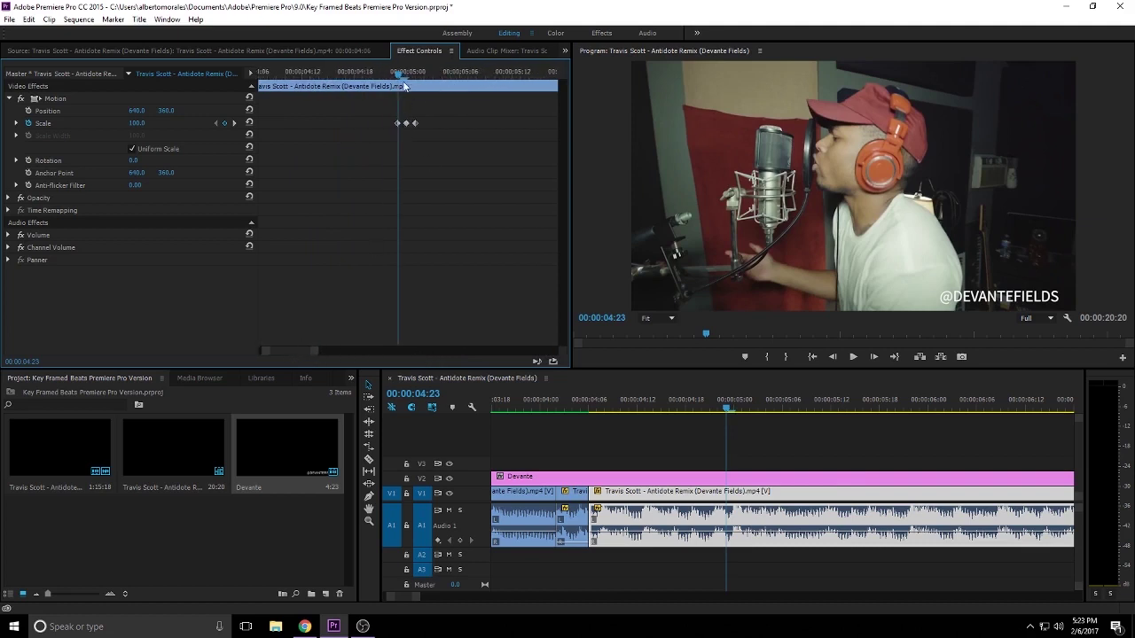
pyautogui.rightClick(398, 124)
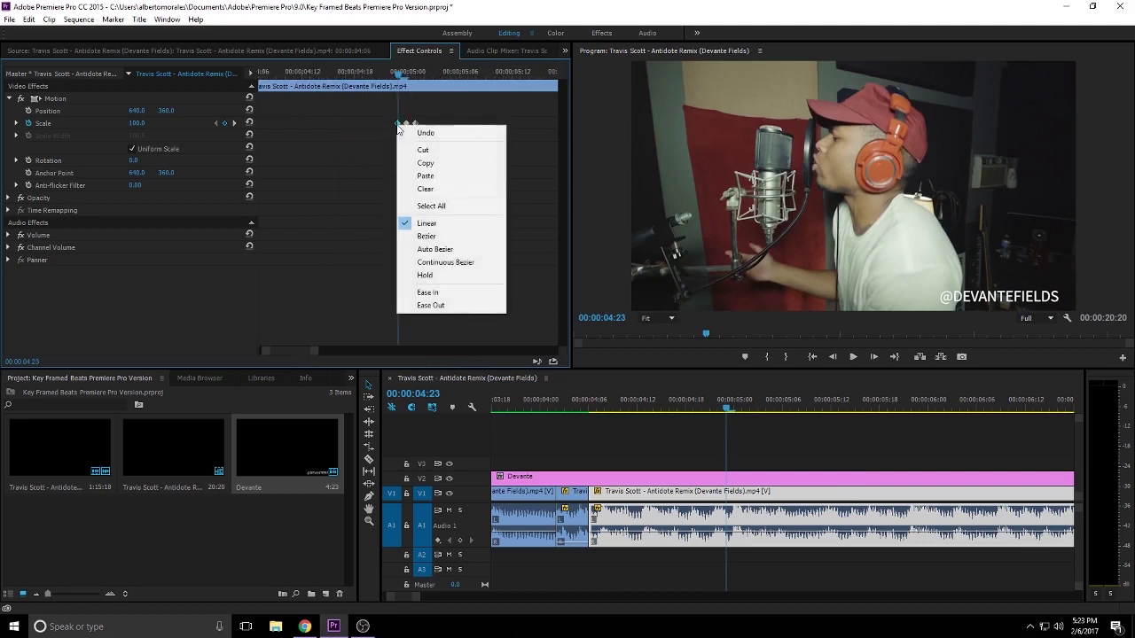
pyautogui.click(443, 296)
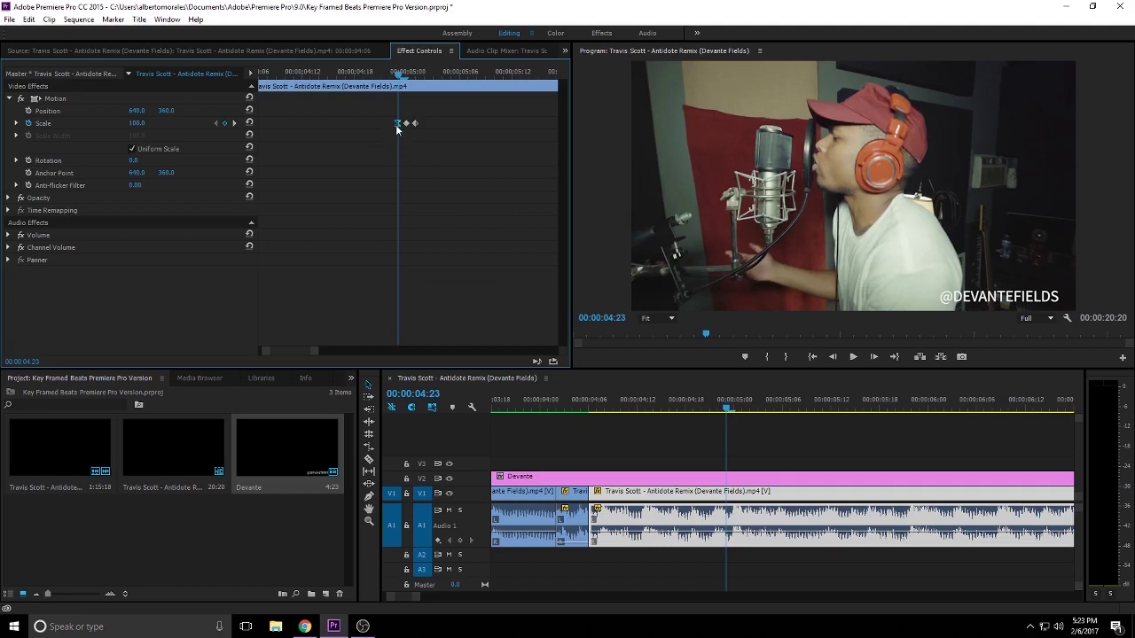
# Set the last Scale keyframe at 00:00:05:01 to Ease Out and preview the eased zoom
pyautogui.click(406, 125)
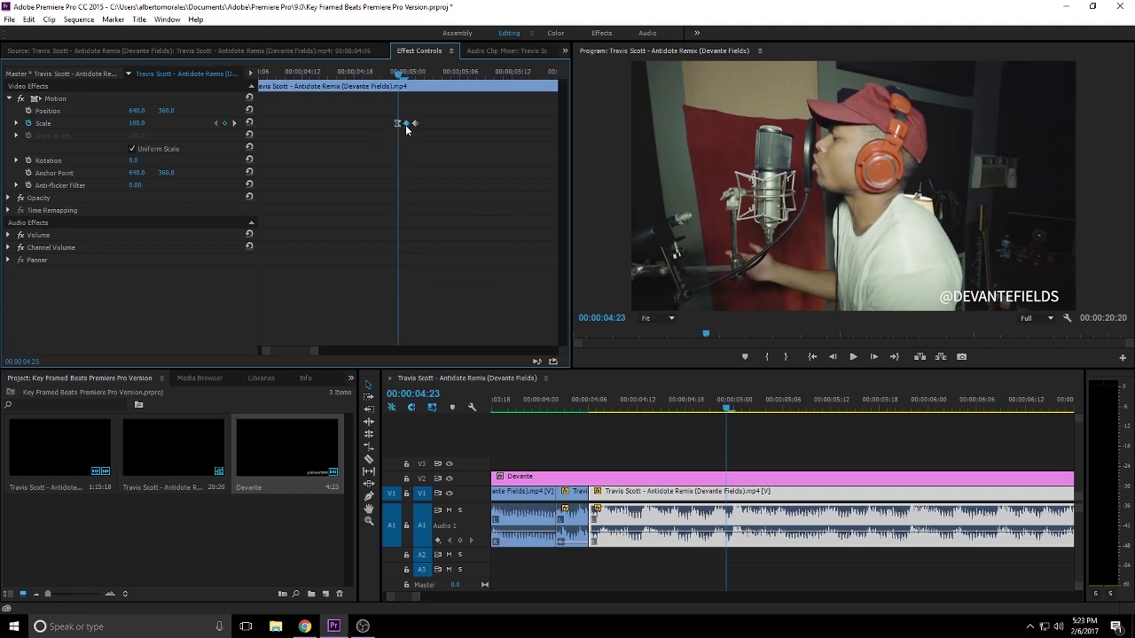
pyautogui.click(416, 78)
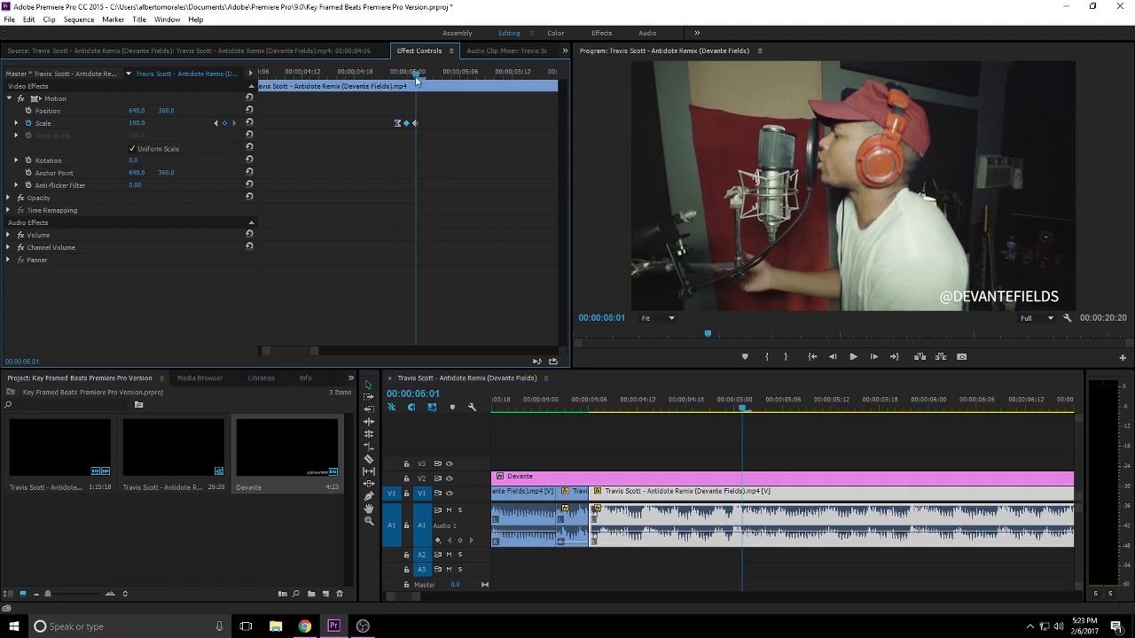
pyautogui.rightClick(415, 122)
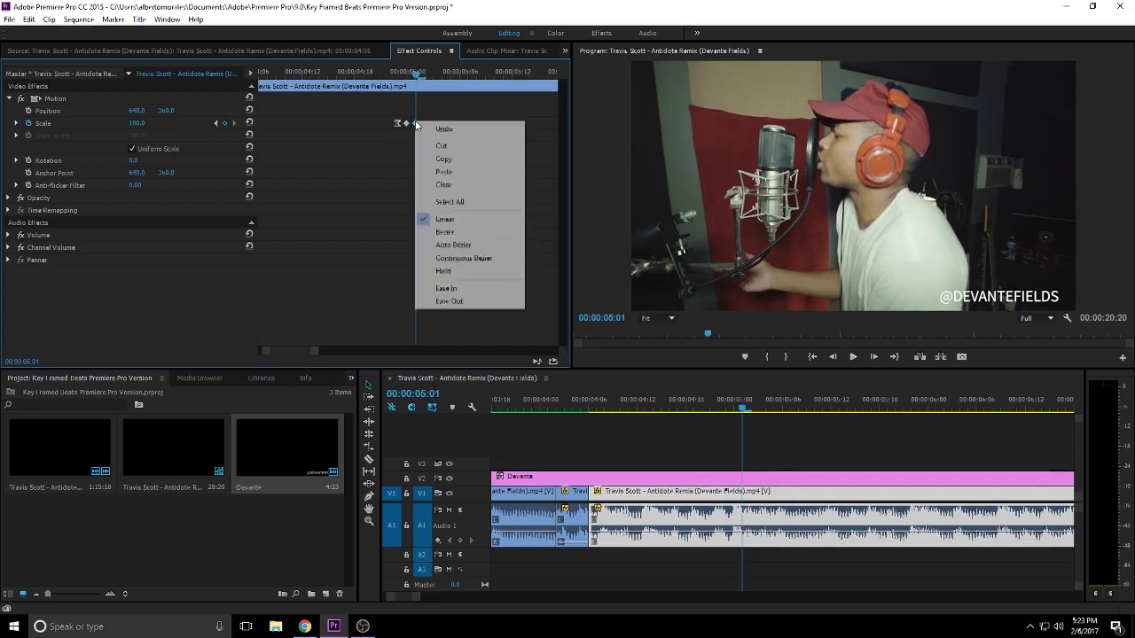
pyautogui.click(449, 301)
pyautogui.click(355, 77)
pyautogui.moveTo(355, 77); pyautogui.dragTo(338, 80)
pyautogui.press('space')
pyautogui.press('space')
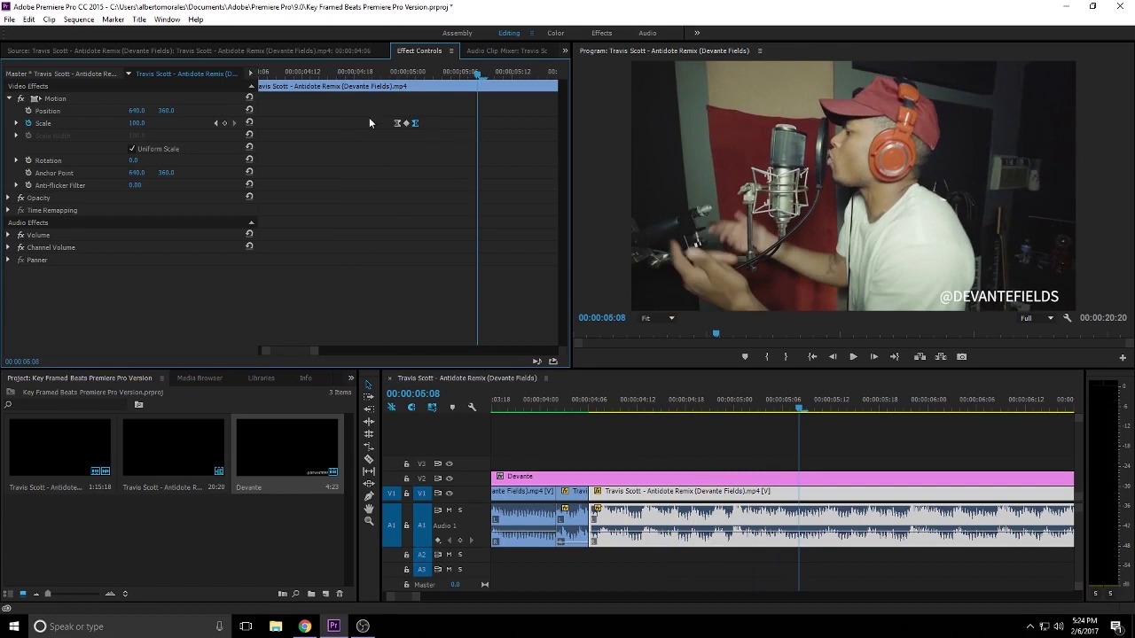
# Copy the three eased Scale keyframes
pyautogui.moveTo(374, 119); pyautogui.dragTo(426, 125)
pyautogui.rightClick(414, 125)
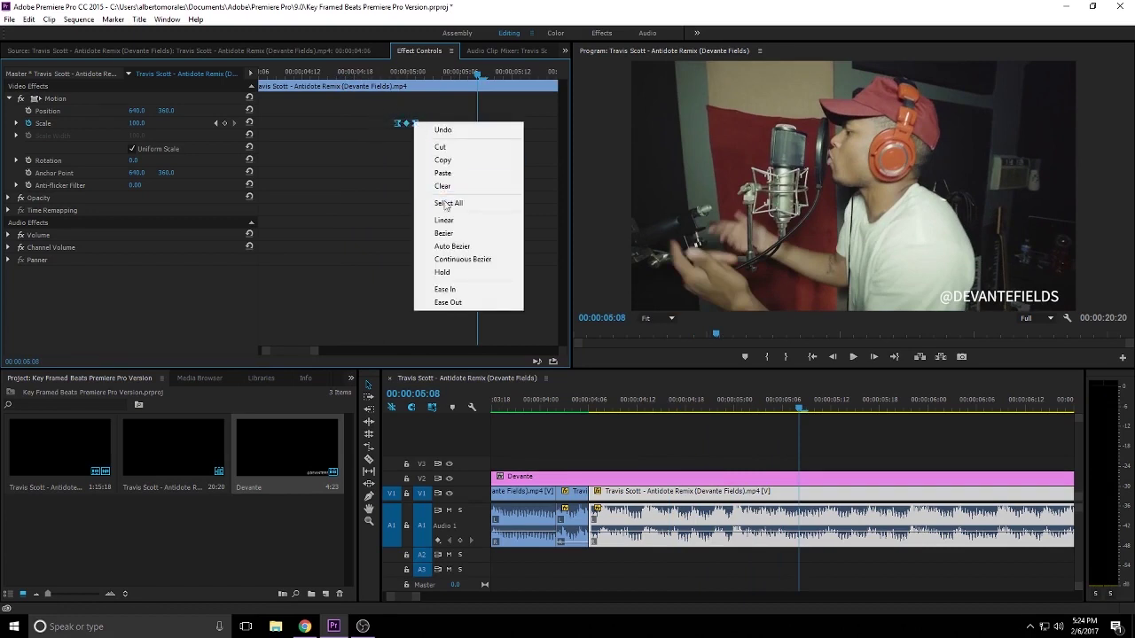
pyautogui.click(463, 161)
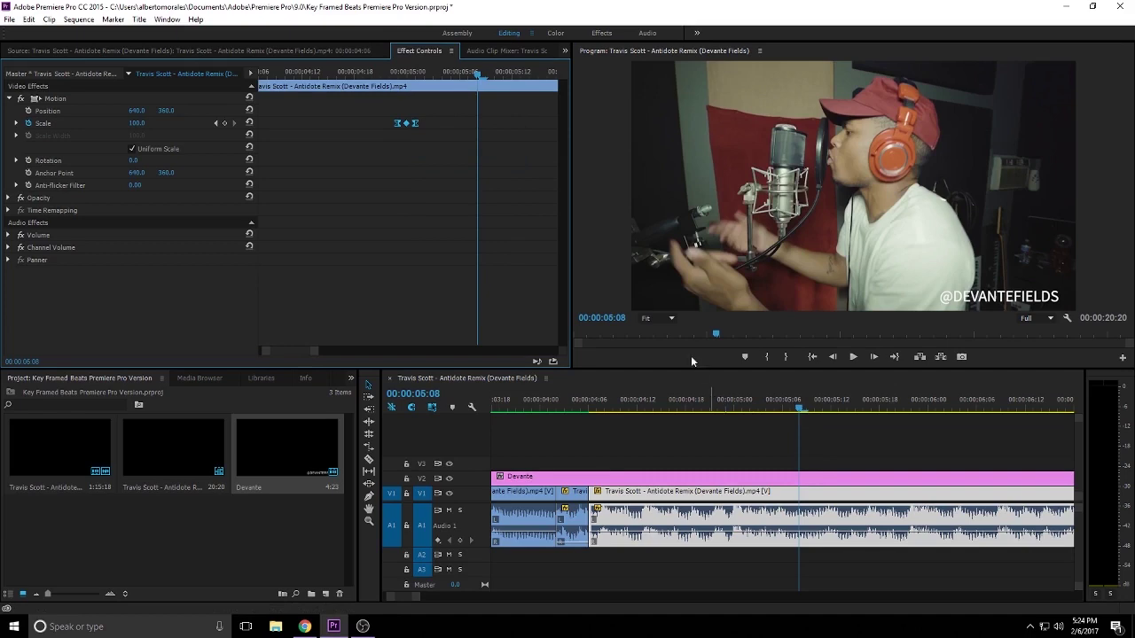
# Find the next beat drop and paste the keyframes at 00:00:05:22
pyautogui.click(735, 405)
pyautogui.moveTo(734, 407); pyautogui.dragTo(896, 409)
pyautogui.press('space')
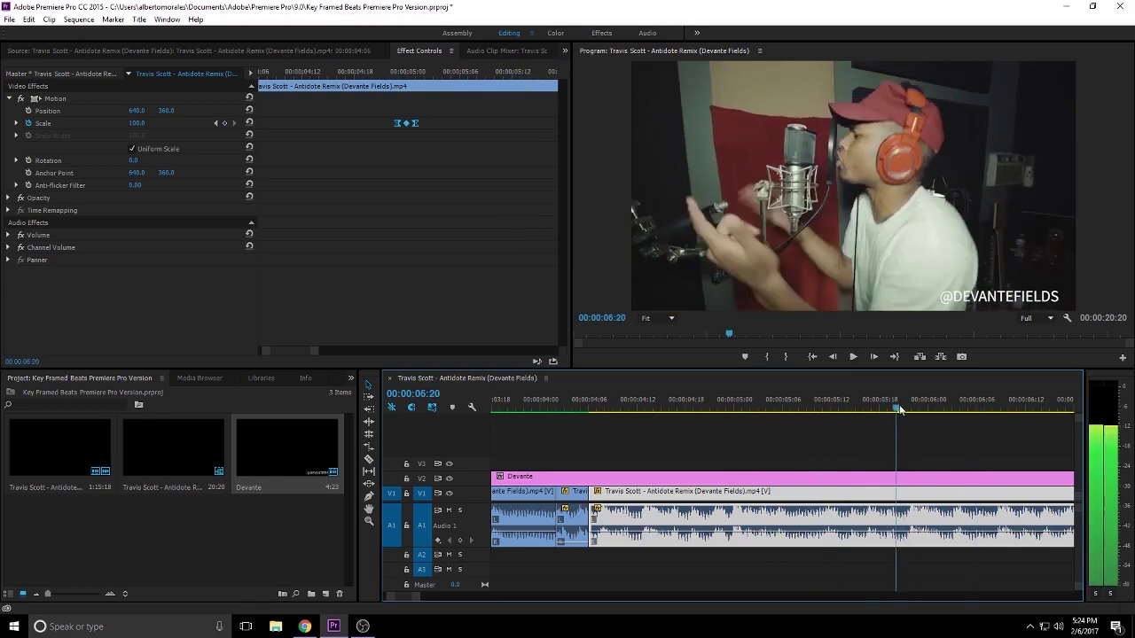
pyautogui.press('space')
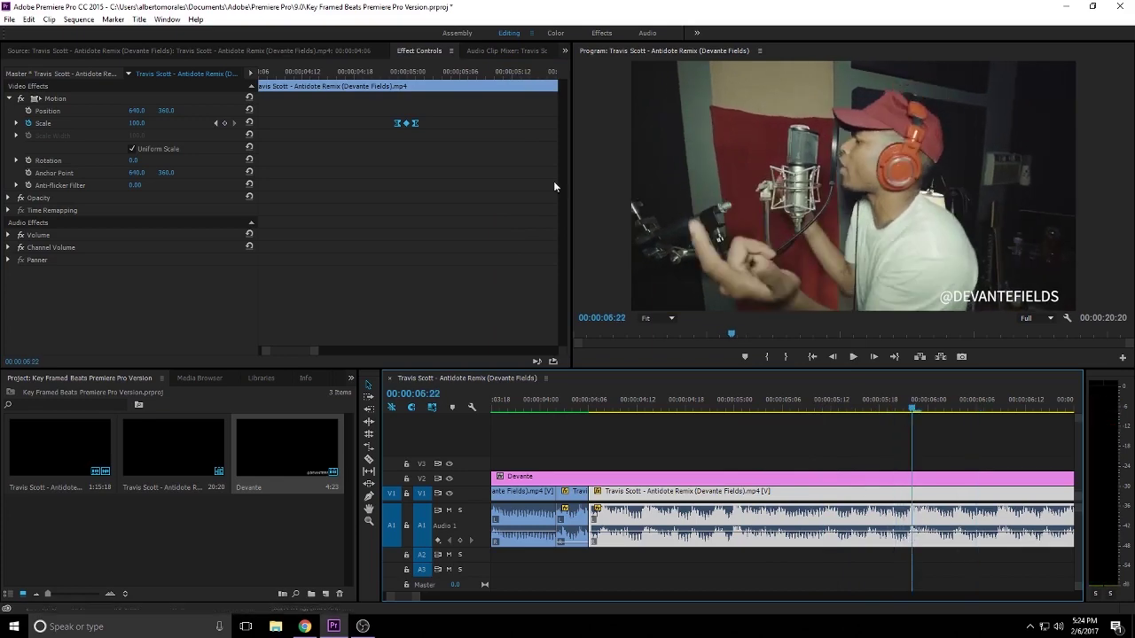
pyautogui.moveTo(294, 350); pyautogui.dragTo(364, 347)
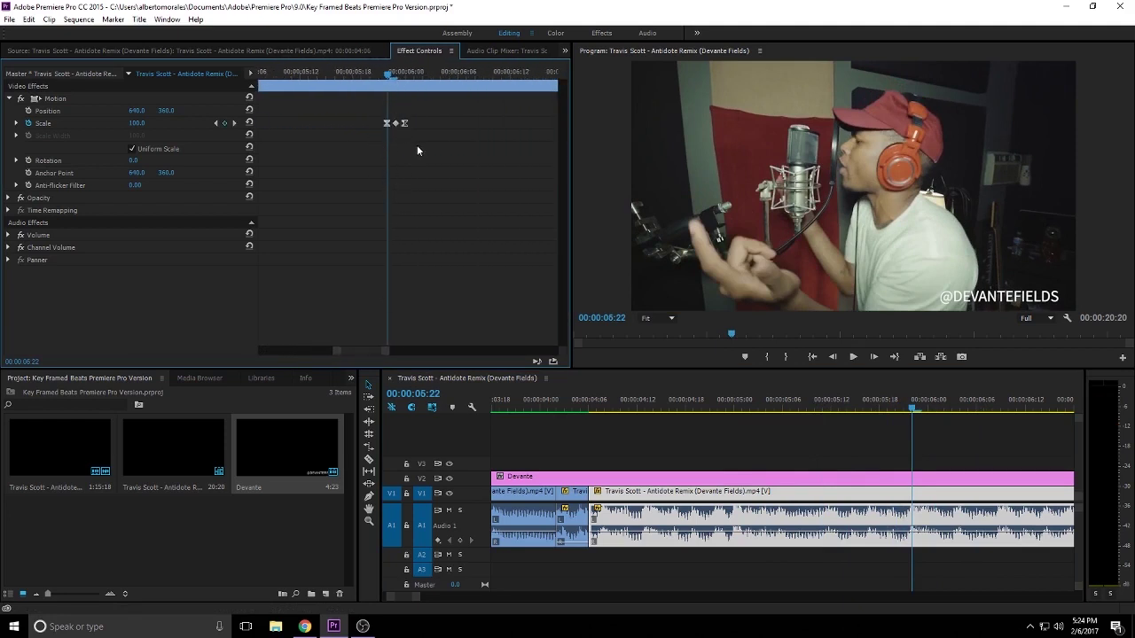
# Shift the pasted Scale keyframes slightly earlier onto the beat and preview the second zoom
pyautogui.moveTo(415, 130); pyautogui.dragTo(376, 118)
pyautogui.moveTo(406, 128); pyautogui.dragTo(390, 130)
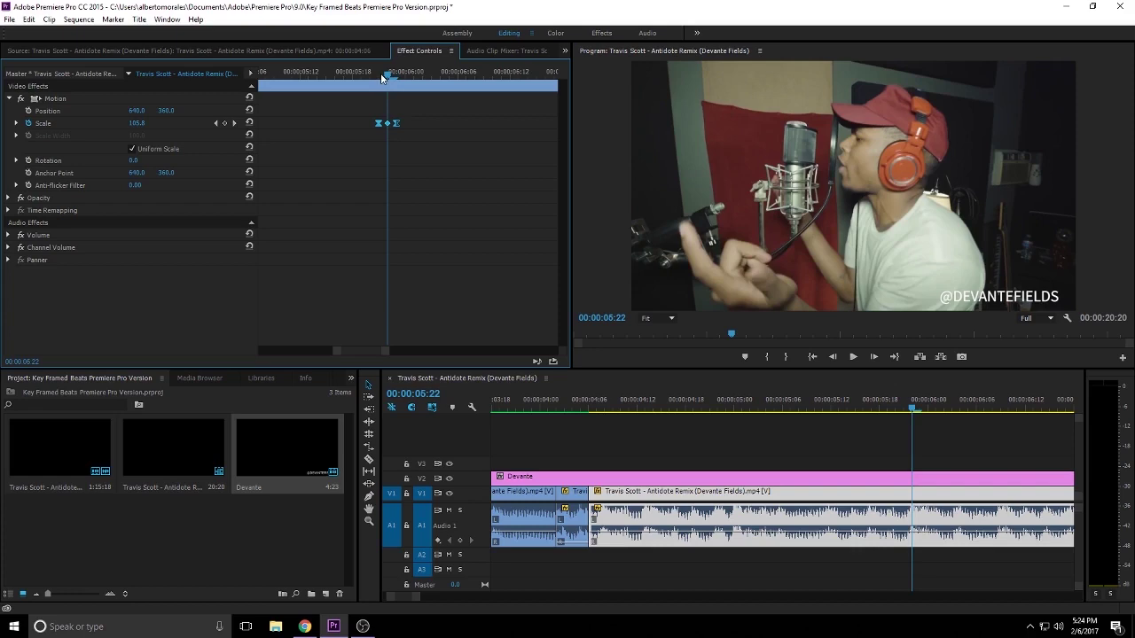
pyautogui.moveTo(383, 78); pyautogui.dragTo(308, 82)
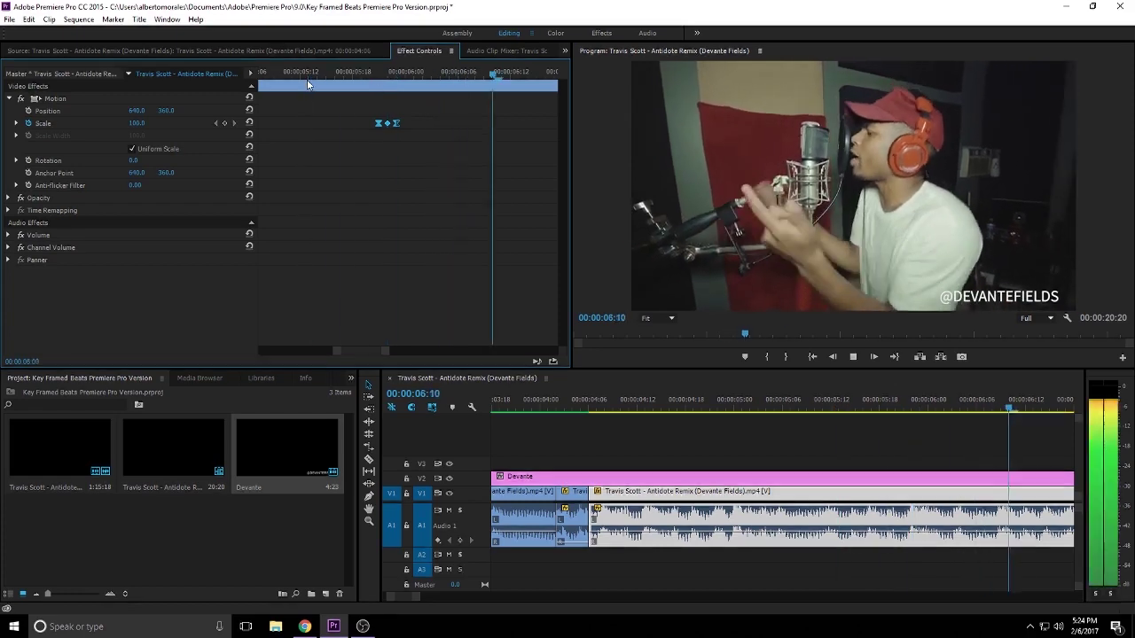
pyautogui.press('space')
# Play back from about 00:00:05:06, stopping at 00:00:07:06 for the third zoom set
pyautogui.moveTo(360, 345); pyautogui.dragTo(411, 350)
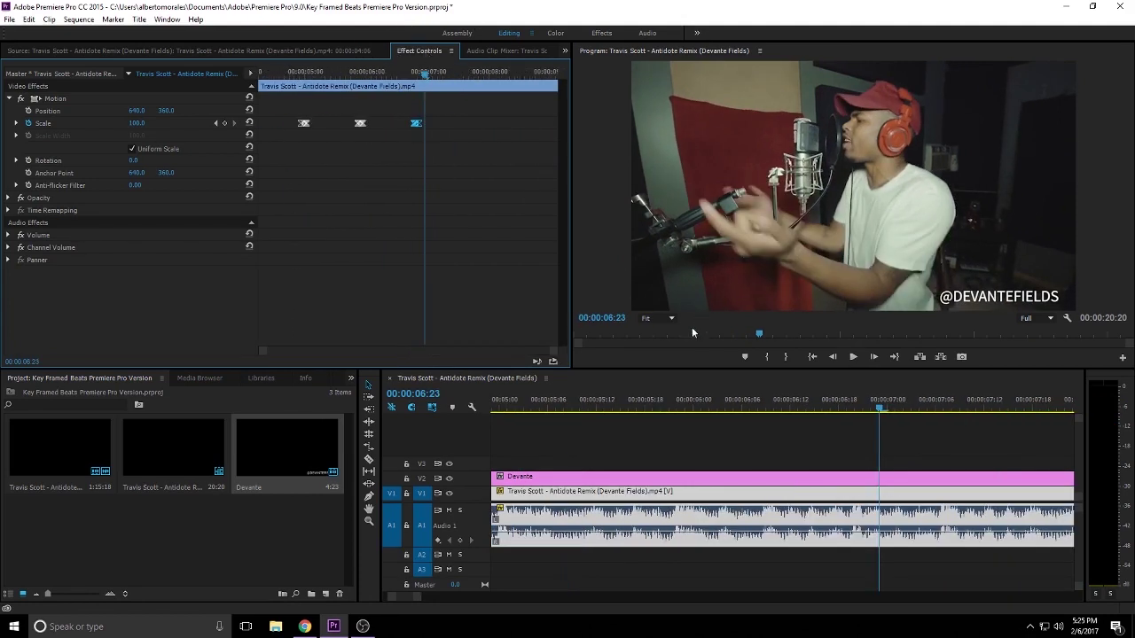
pyautogui.moveTo(424, 75); pyautogui.dragTo(173, 81)
pyautogui.press('space')
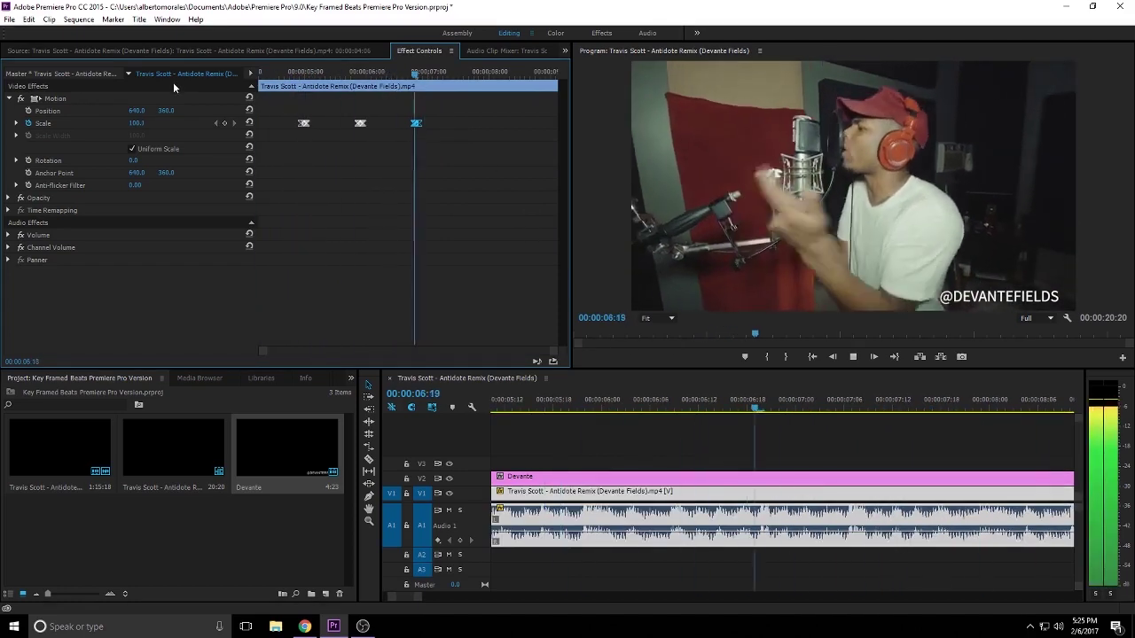
pyautogui.press('space')
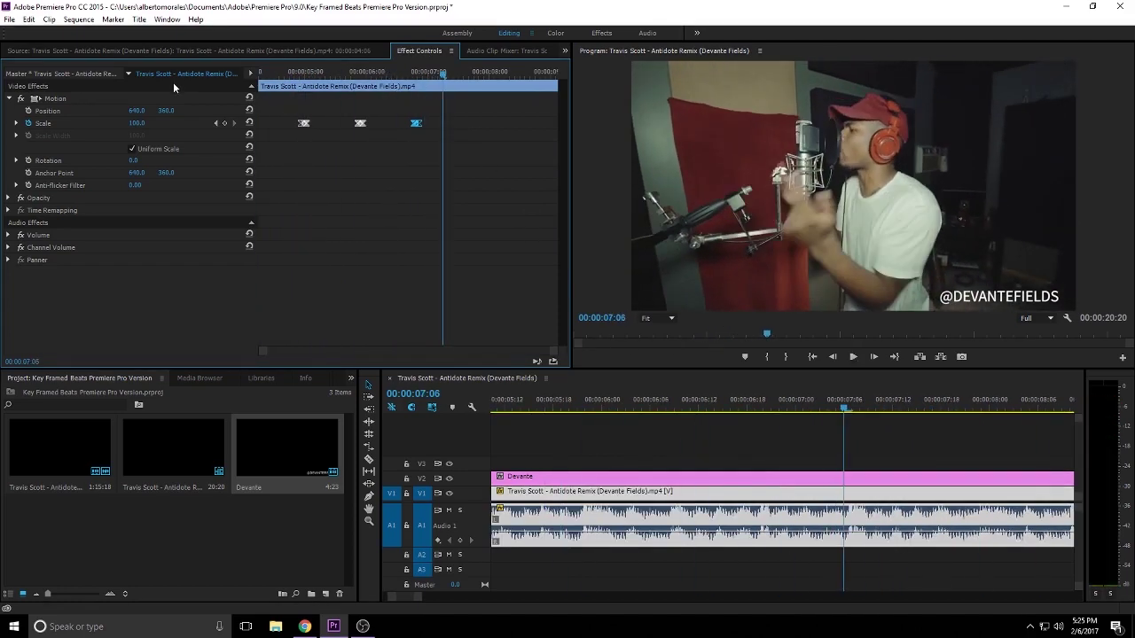
# Mute A1, move the third set's first Scale keyframe two frames earlier, and preview from 00:00:06:13
pyautogui.click(445, 130)
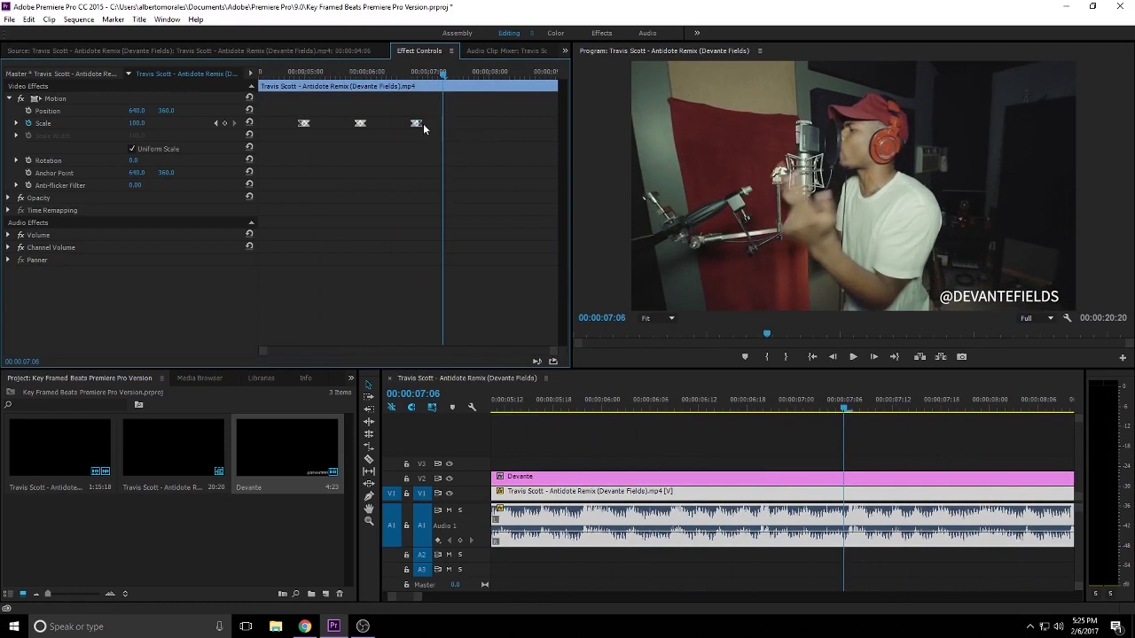
pyautogui.click(448, 510)
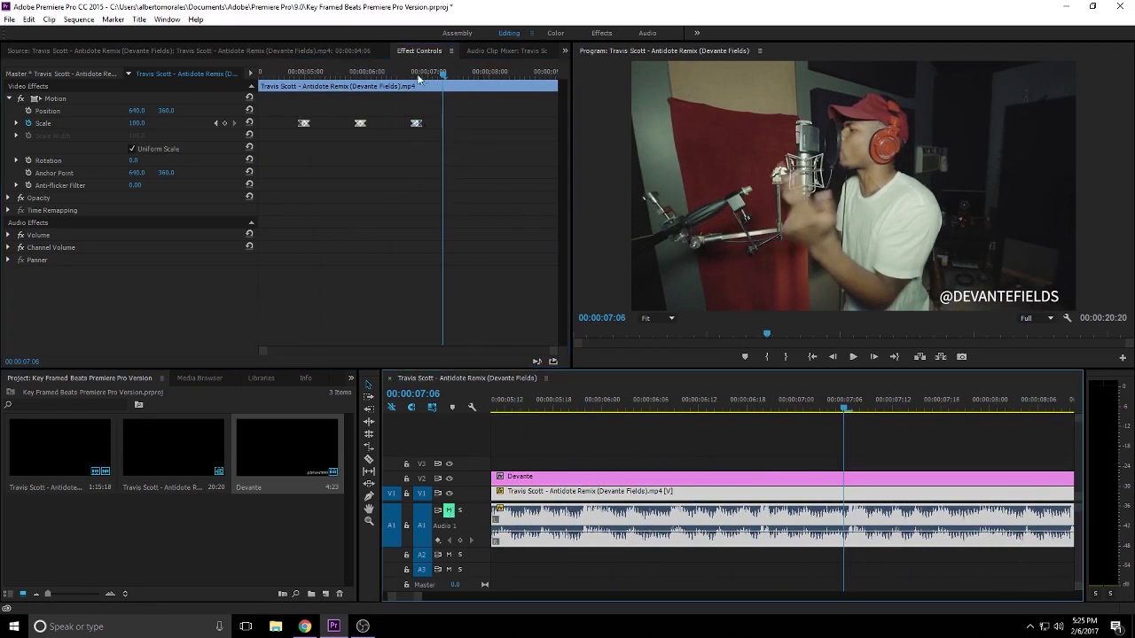
pyautogui.click(417, 76)
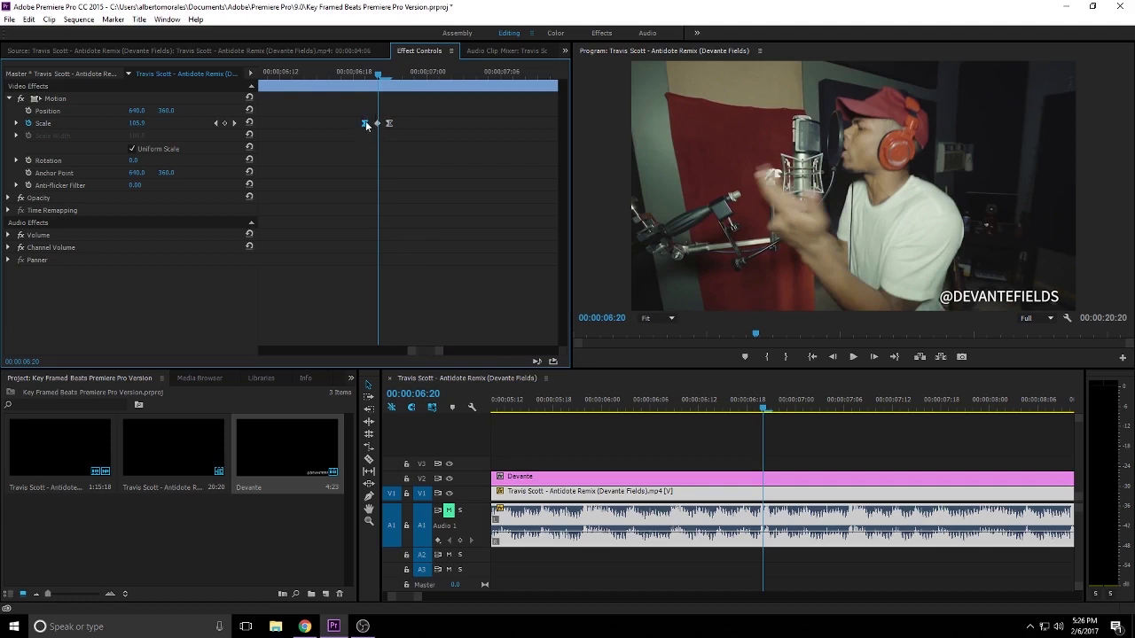
pyautogui.moveTo(365, 123); pyautogui.dragTo(402, 125)
pyautogui.click(295, 72)
pyautogui.press('space')
pyautogui.press('space')
pyautogui.moveTo(398, 349); pyautogui.dragTo(448, 352)
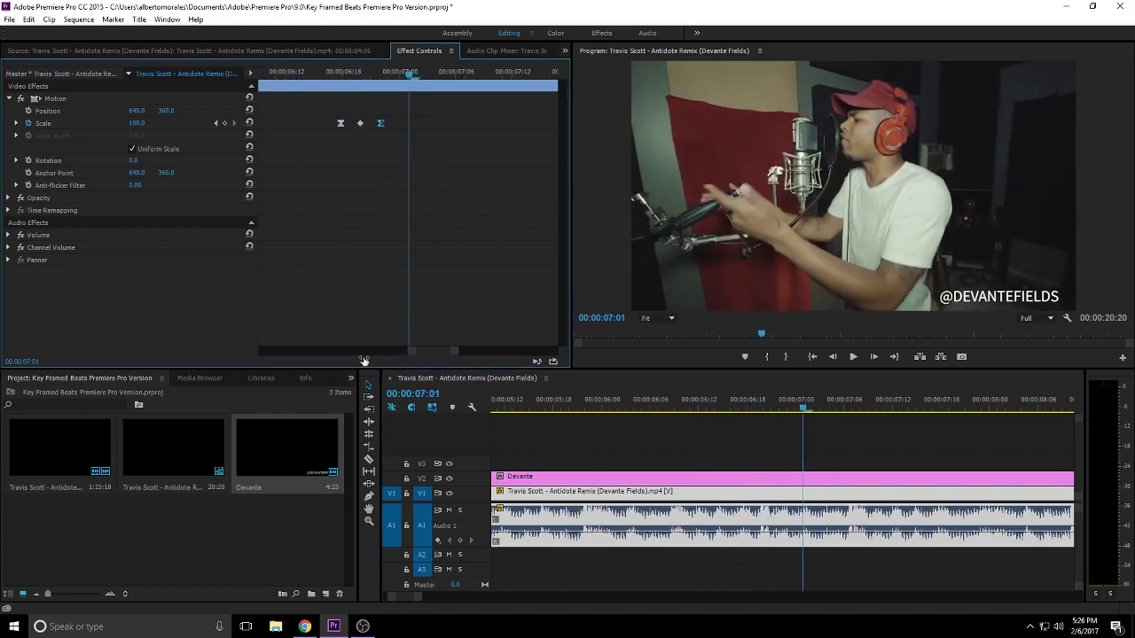
pyautogui.doubleClick(435, 350)
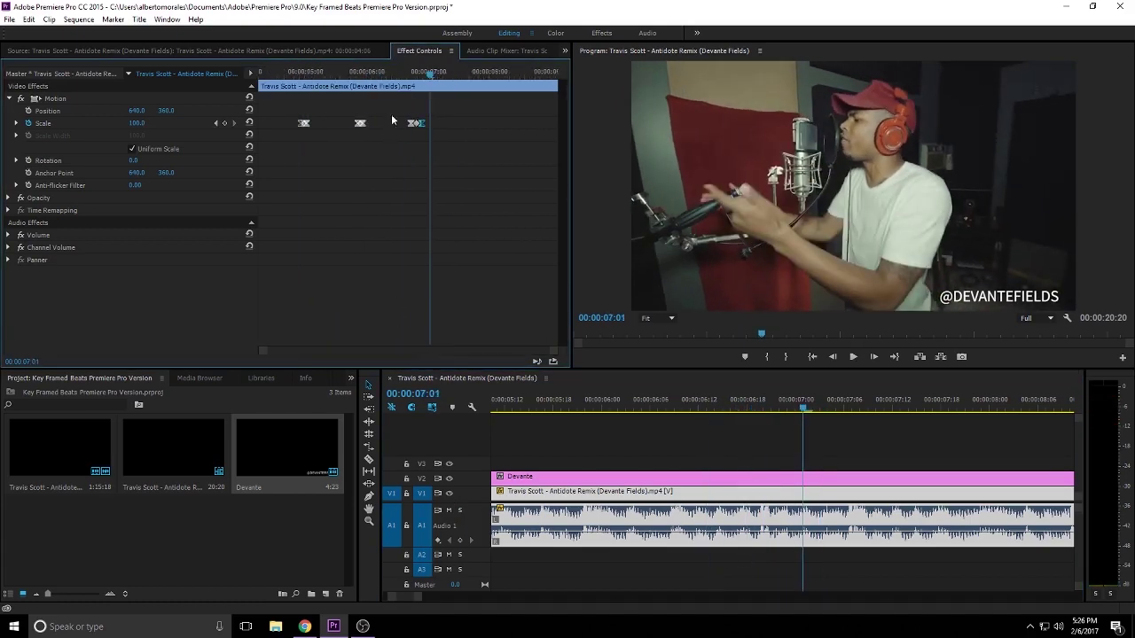
pyautogui.click(337, 77)
pyautogui.press('space')
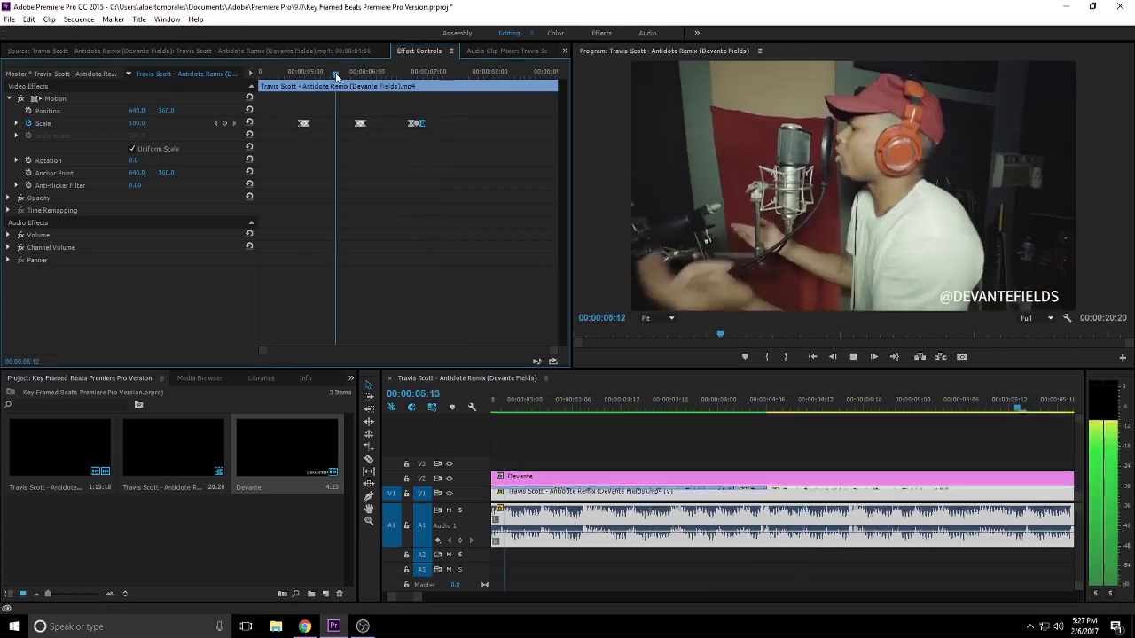
pyautogui.press('space')
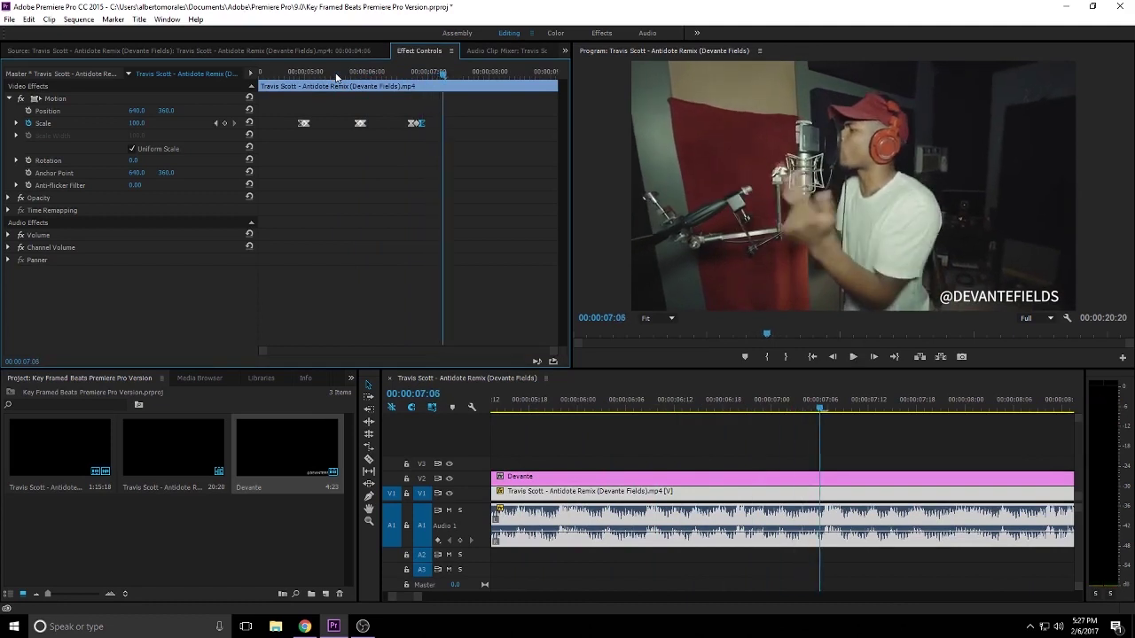